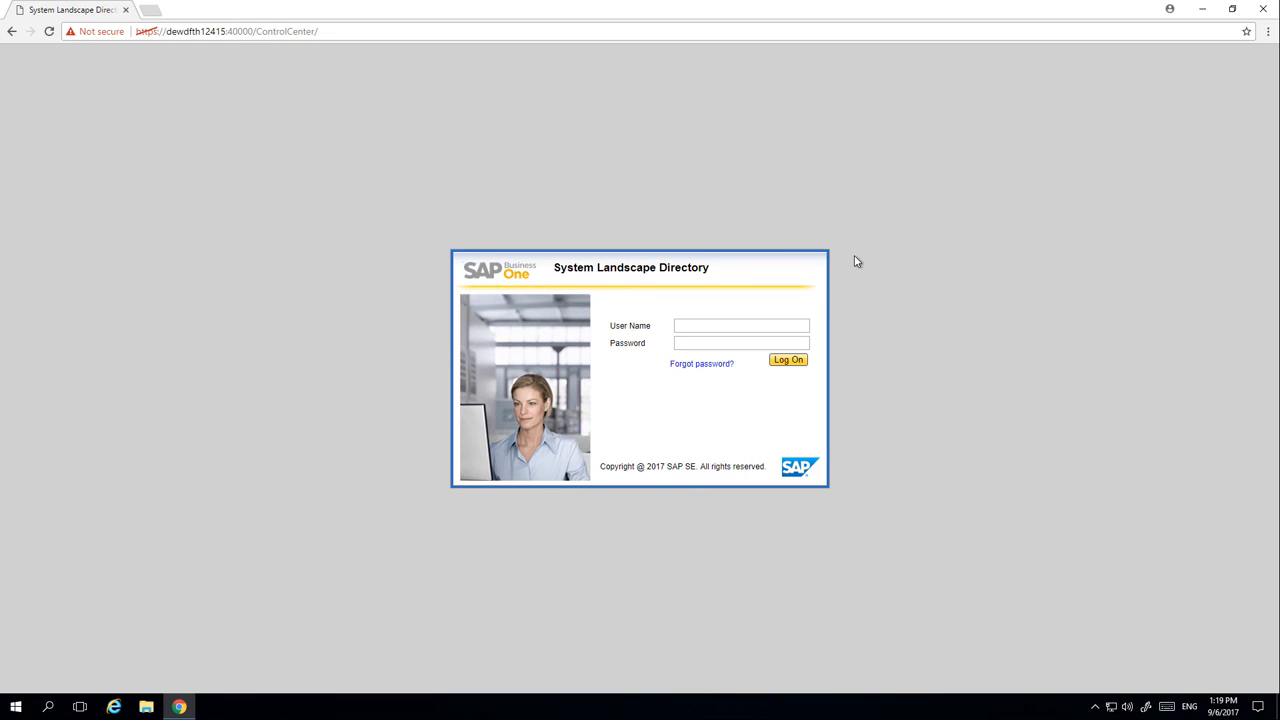
Log on to the System Landscape Directory as B1SiteUser with the site user password
click(716, 327)
text(B1SiteUser)
click(797, 361)
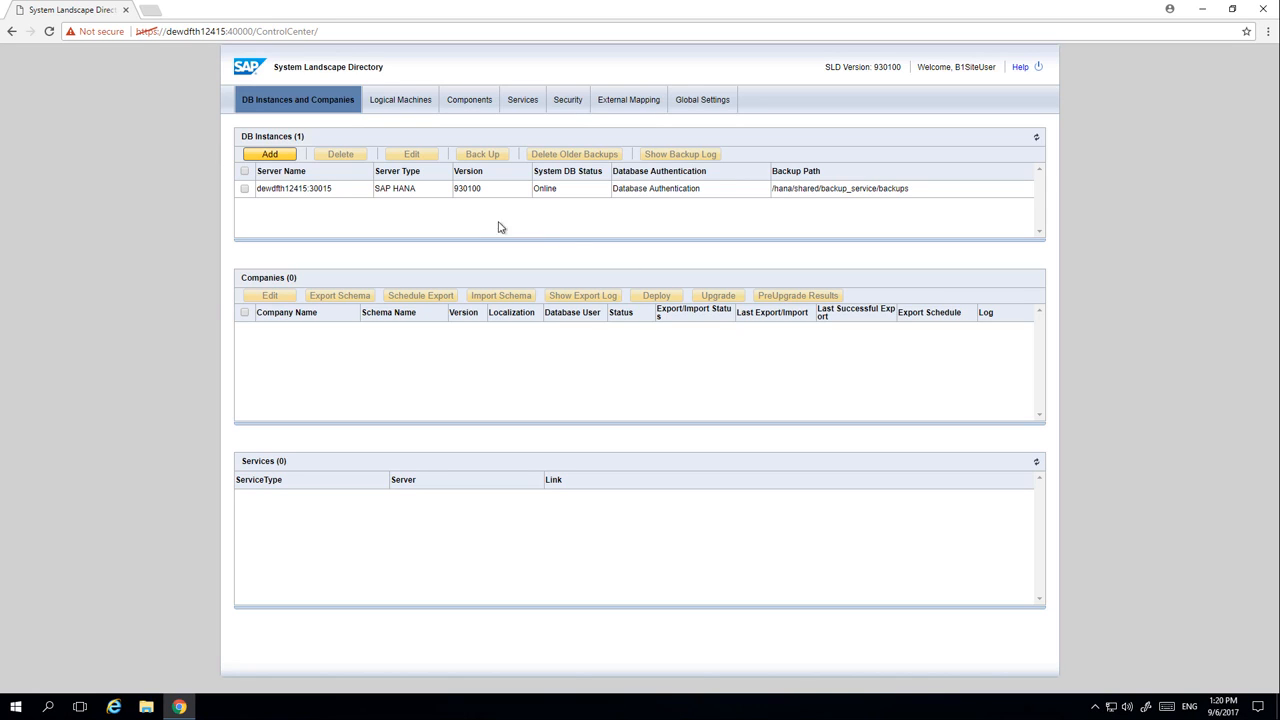
Start registering a new logical machine with the IP address 10.55.179.125
click(386, 100)
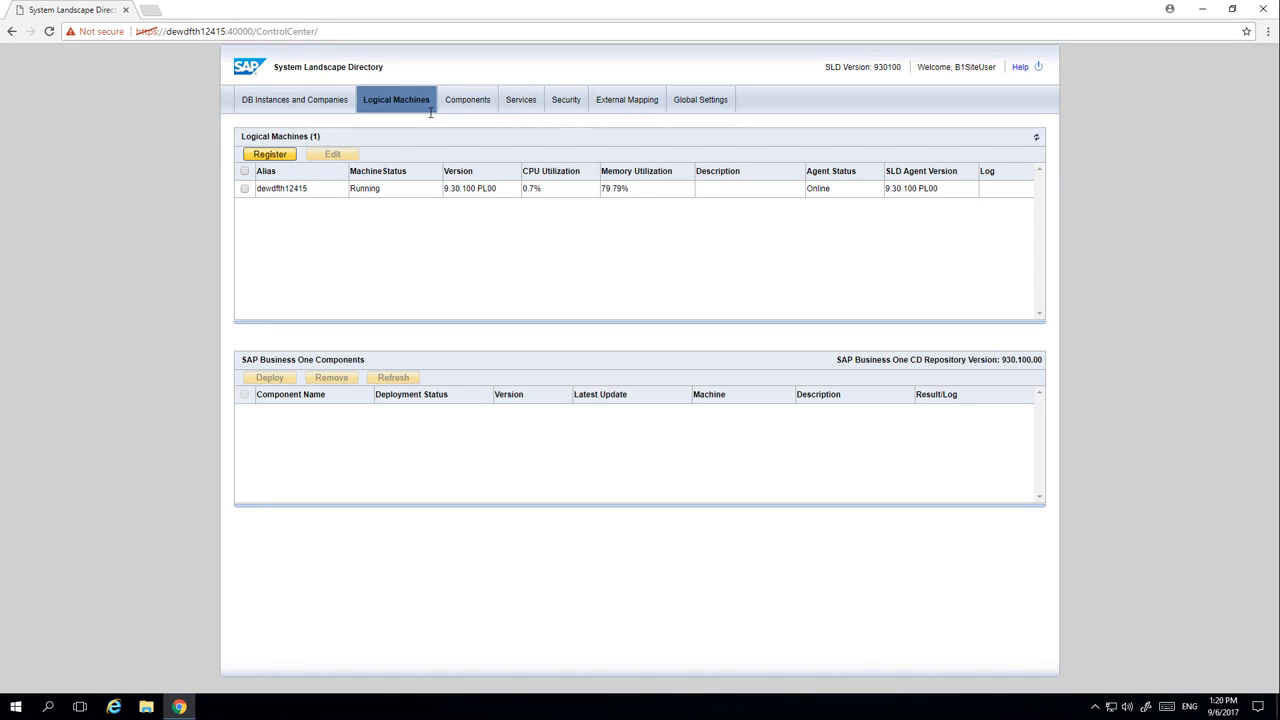
click(285, 157)
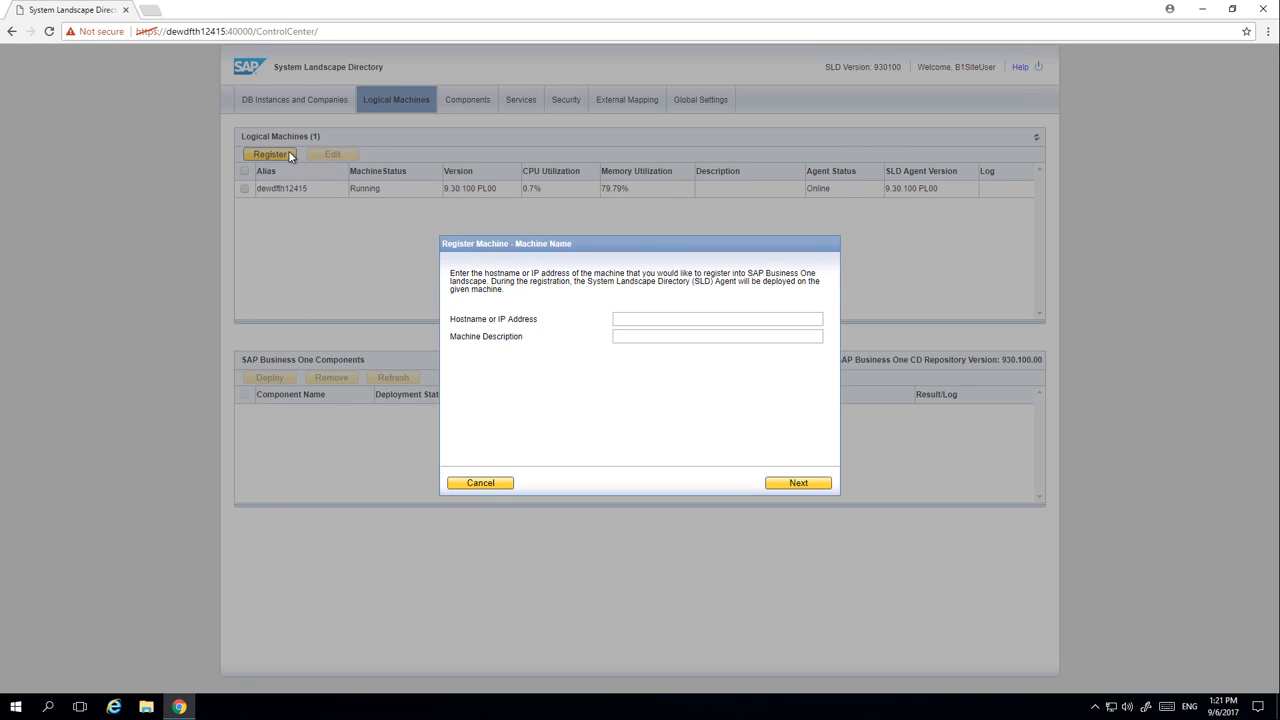
click(633, 318)
text(10.55.179.125)
click(814, 486)
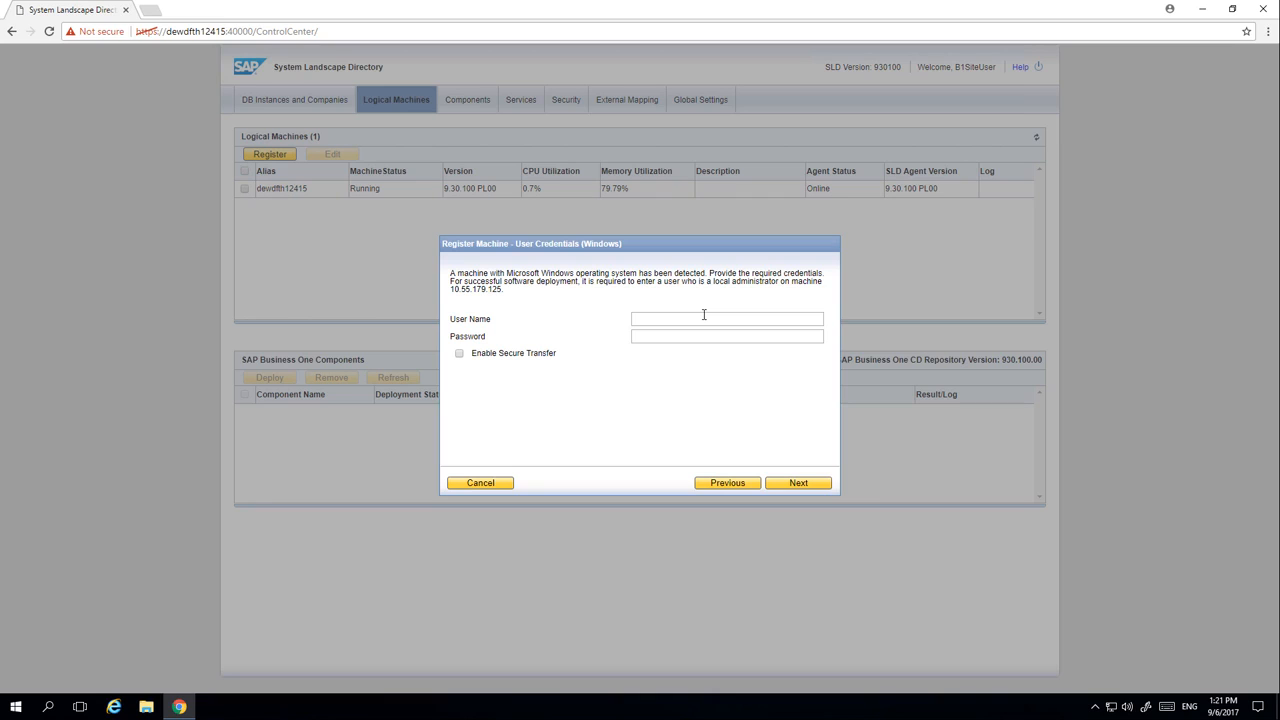
Enter Administrator and its password as Windows credentials, keep the restart option enabled, and start the machine registration
text(Administrator)
click(800, 485)
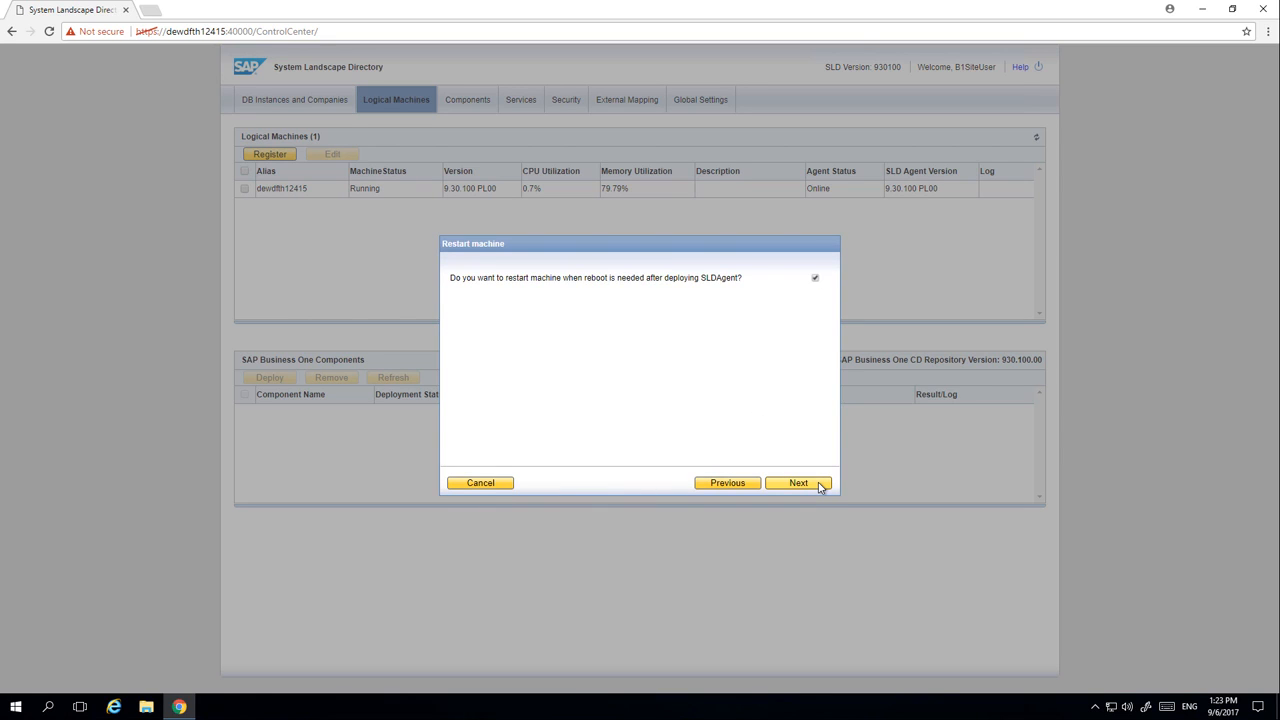
click(820, 485)
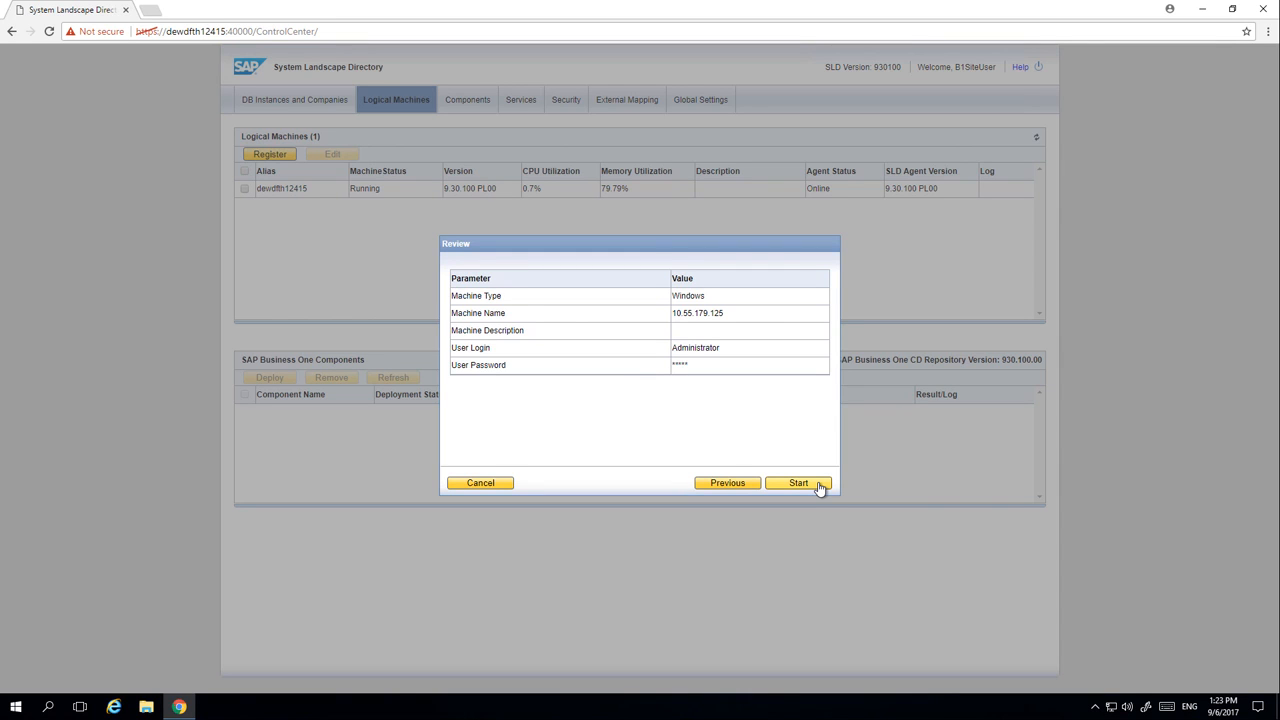
click(818, 484)
click(798, 484)
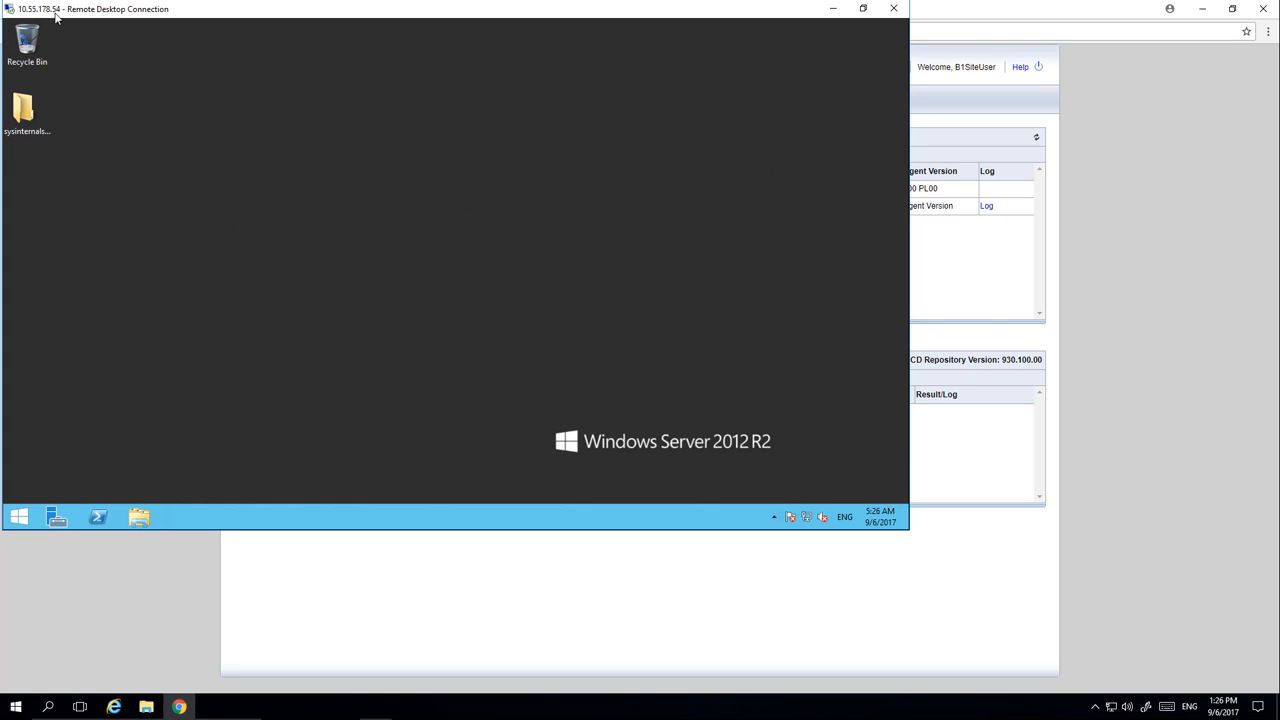
On the 10.55.178.54 remote desktop, run the install application from the 93_Product share's Packages\ComponentsWizard folder as administrator
click(141, 517)
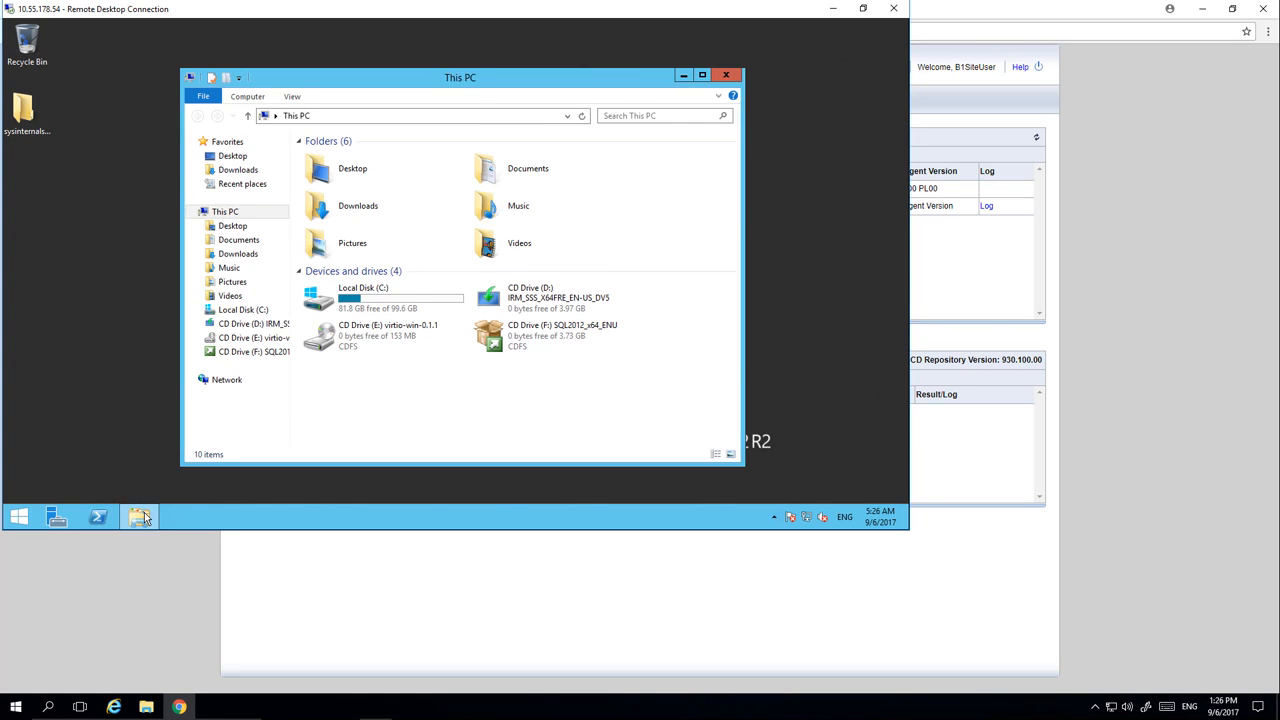
click(238, 170)
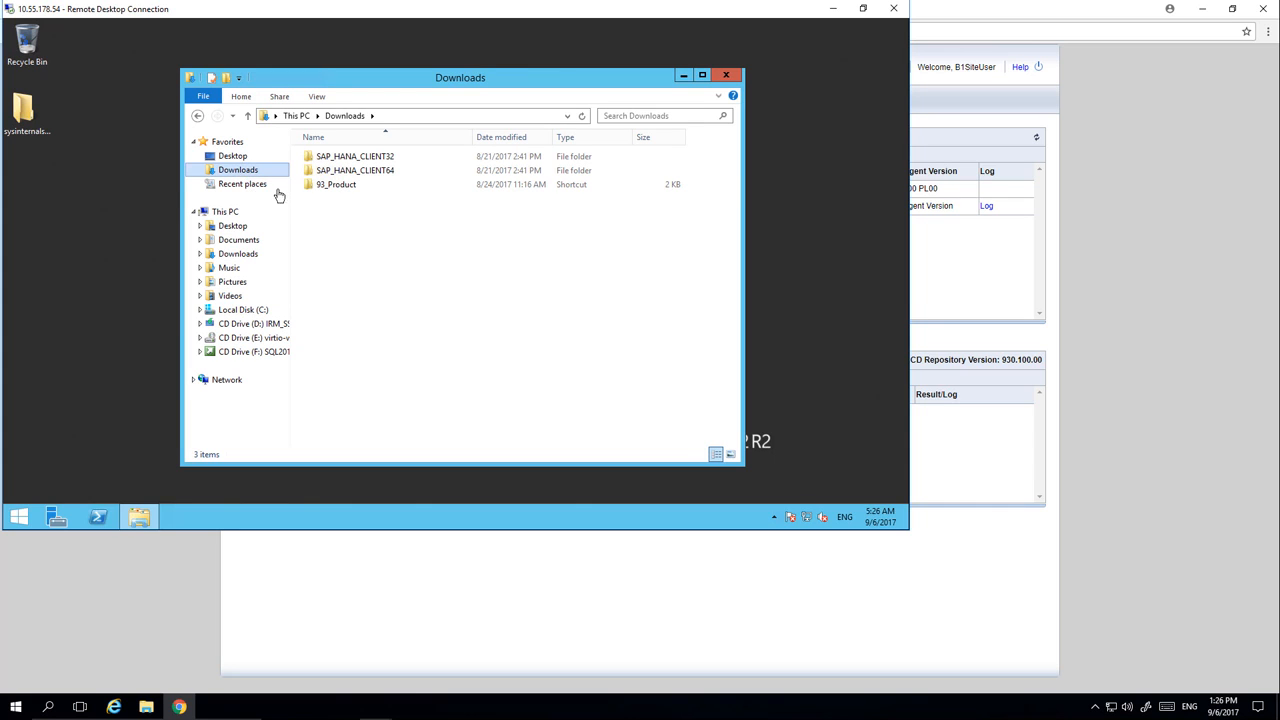
double_click(342, 185)
click(339, 172)
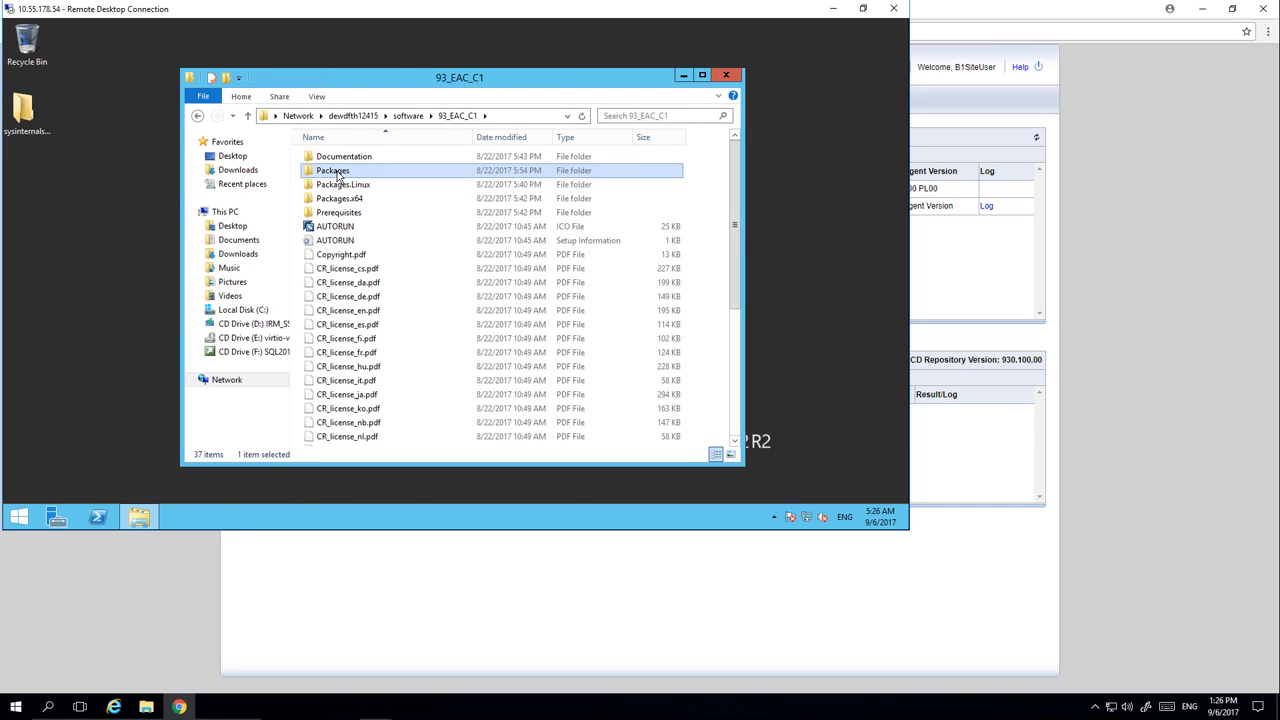
double_click(338, 172)
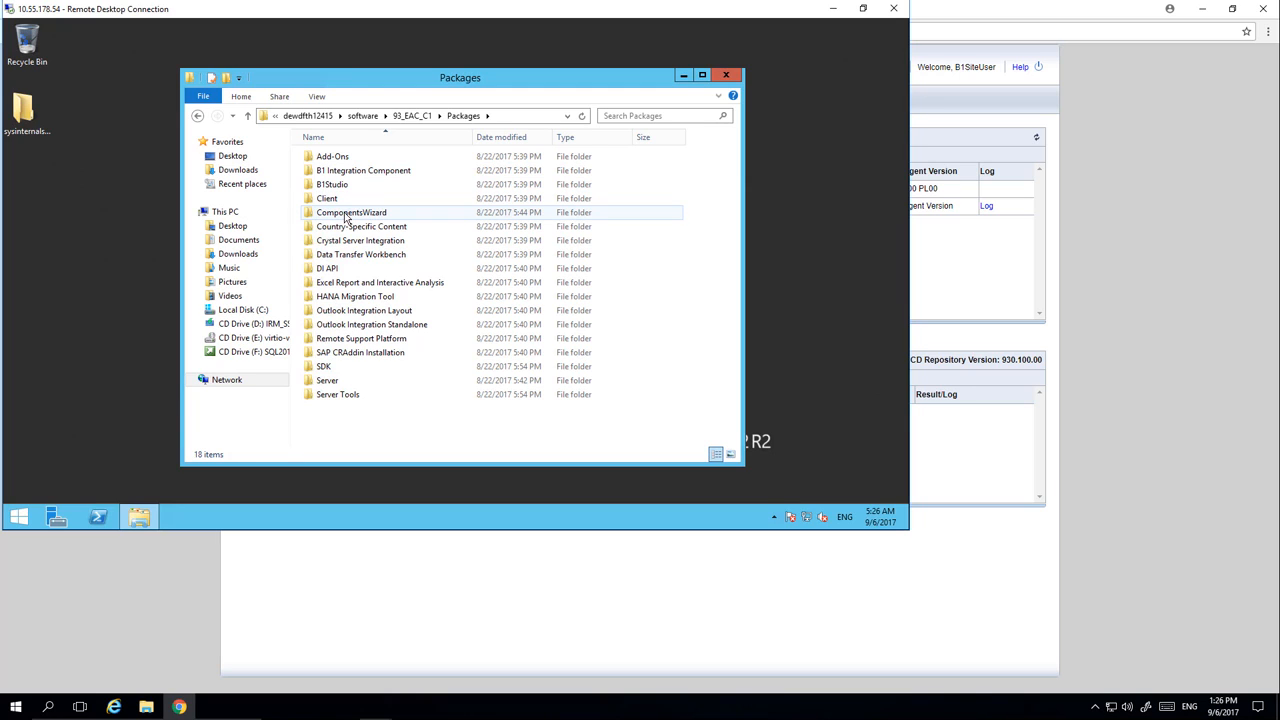
double_click(350, 212)
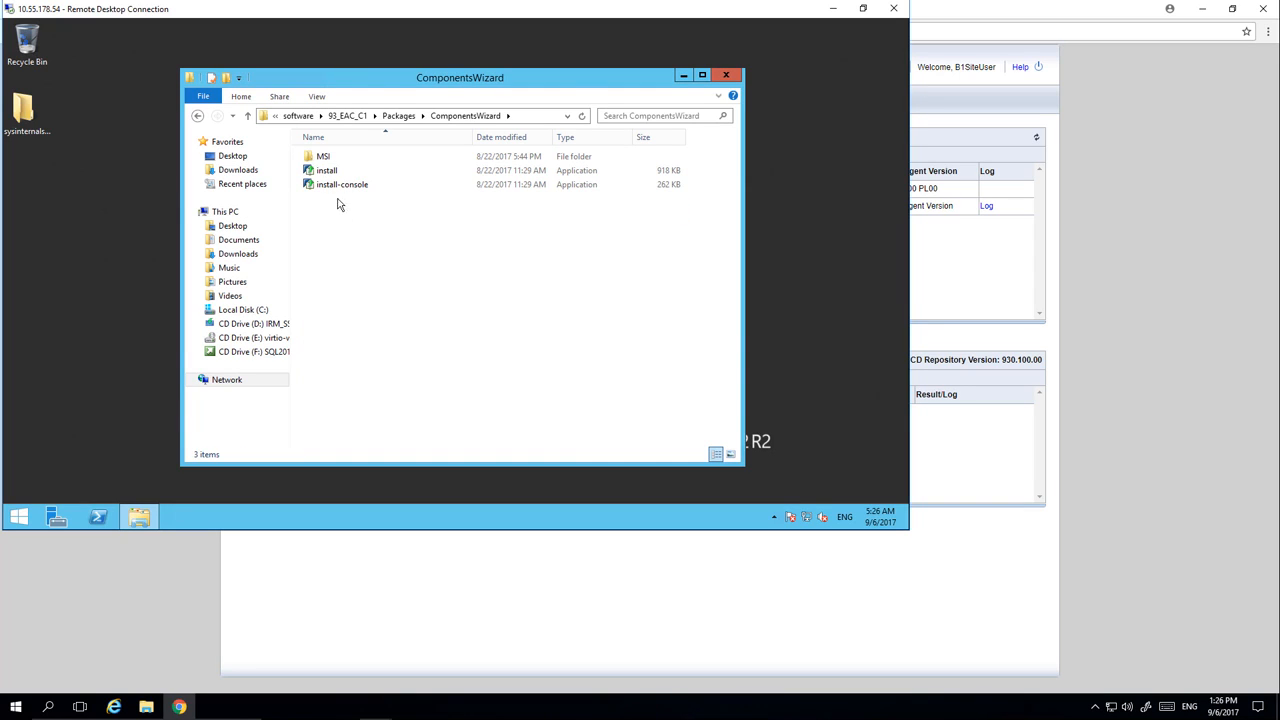
right_click(331, 172)
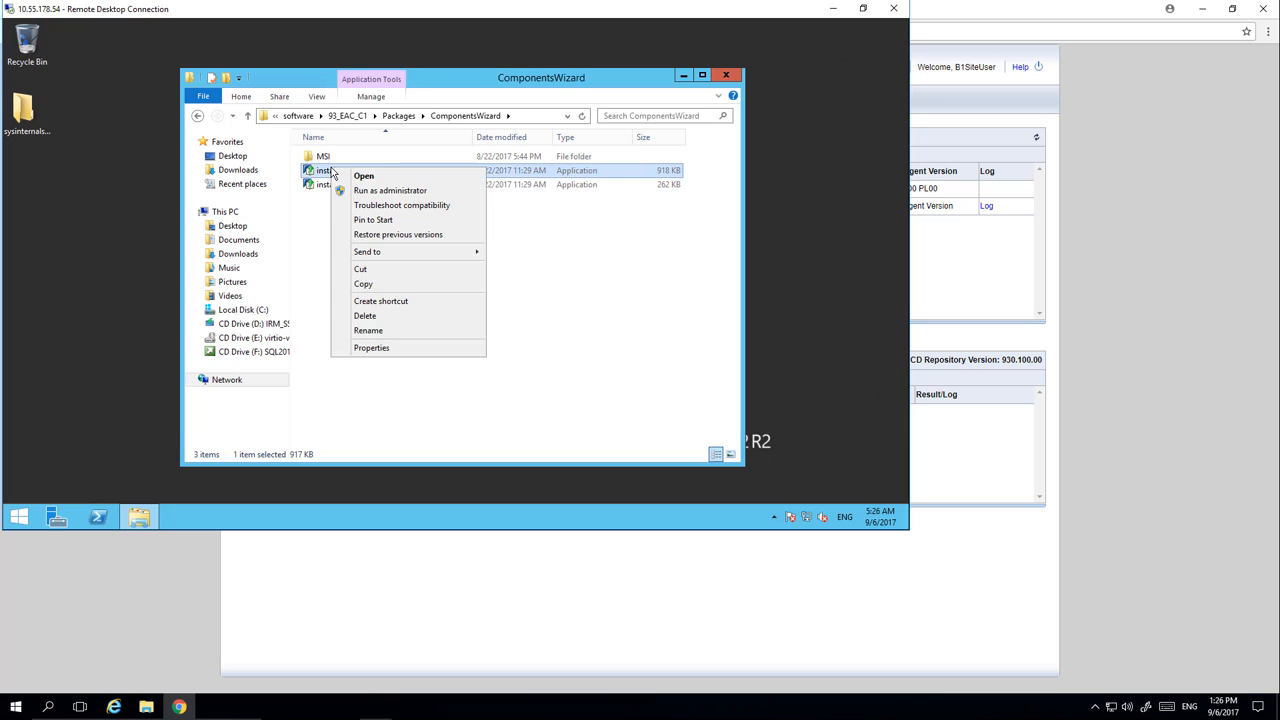
click(381, 191)
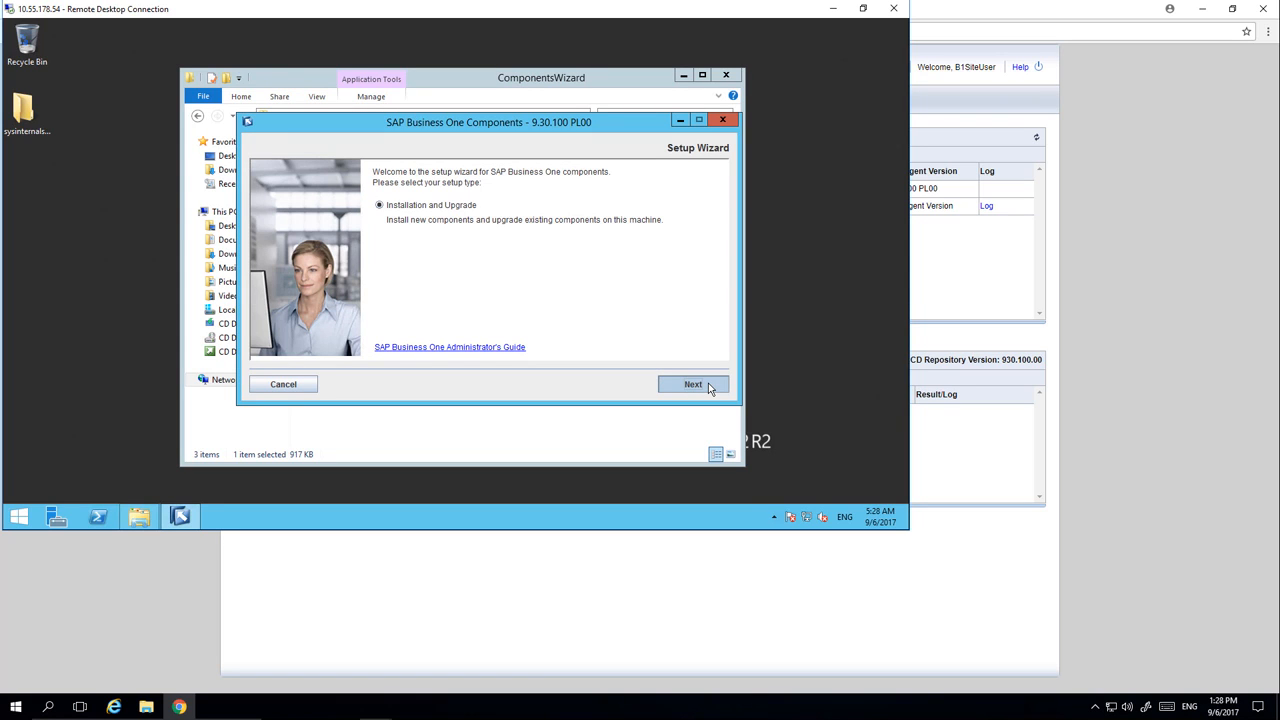
Set up an Installation and Upgrade of the SLD Agent in the c:\Program Files (x86)\SAP folder
click(705, 385)
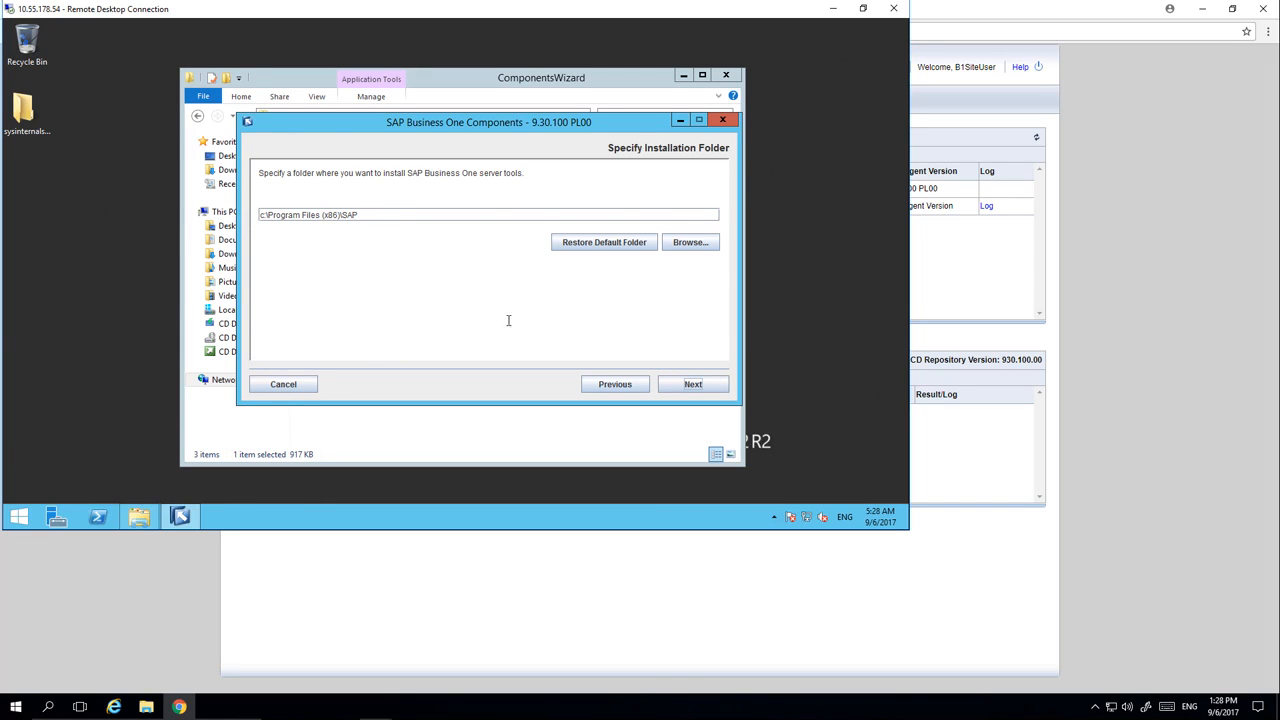
click(693, 386)
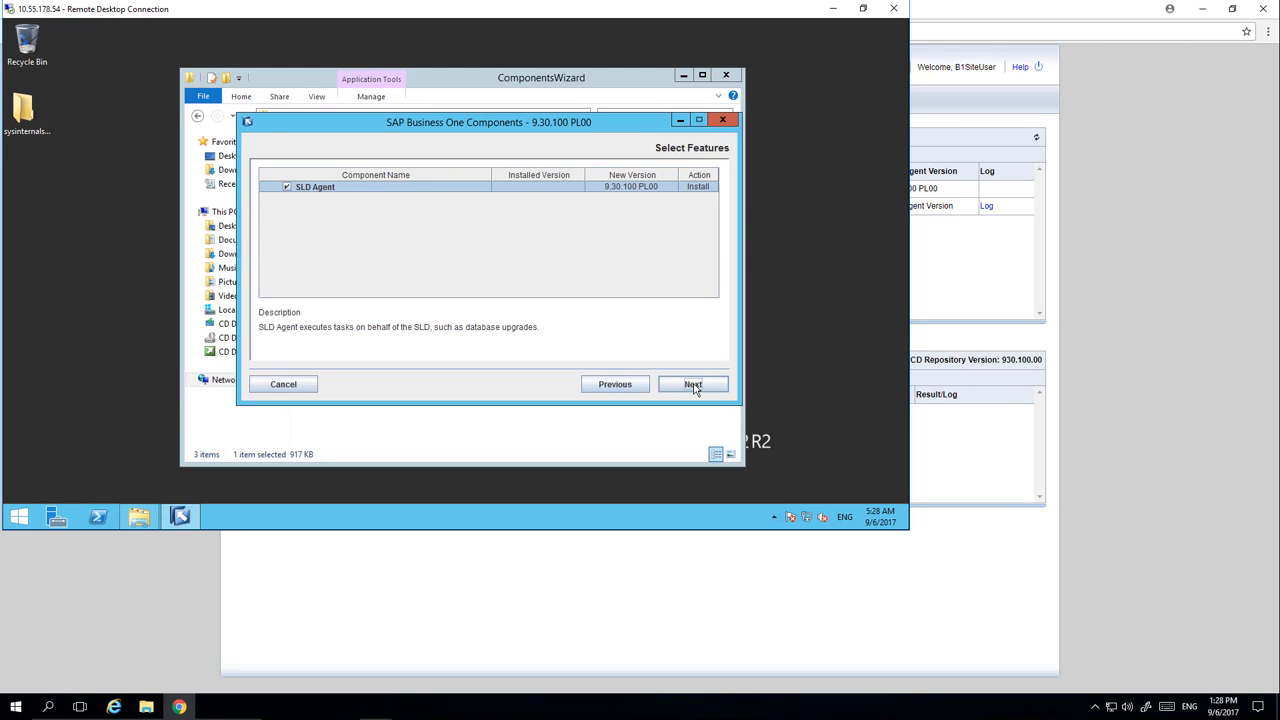
click(693, 386)
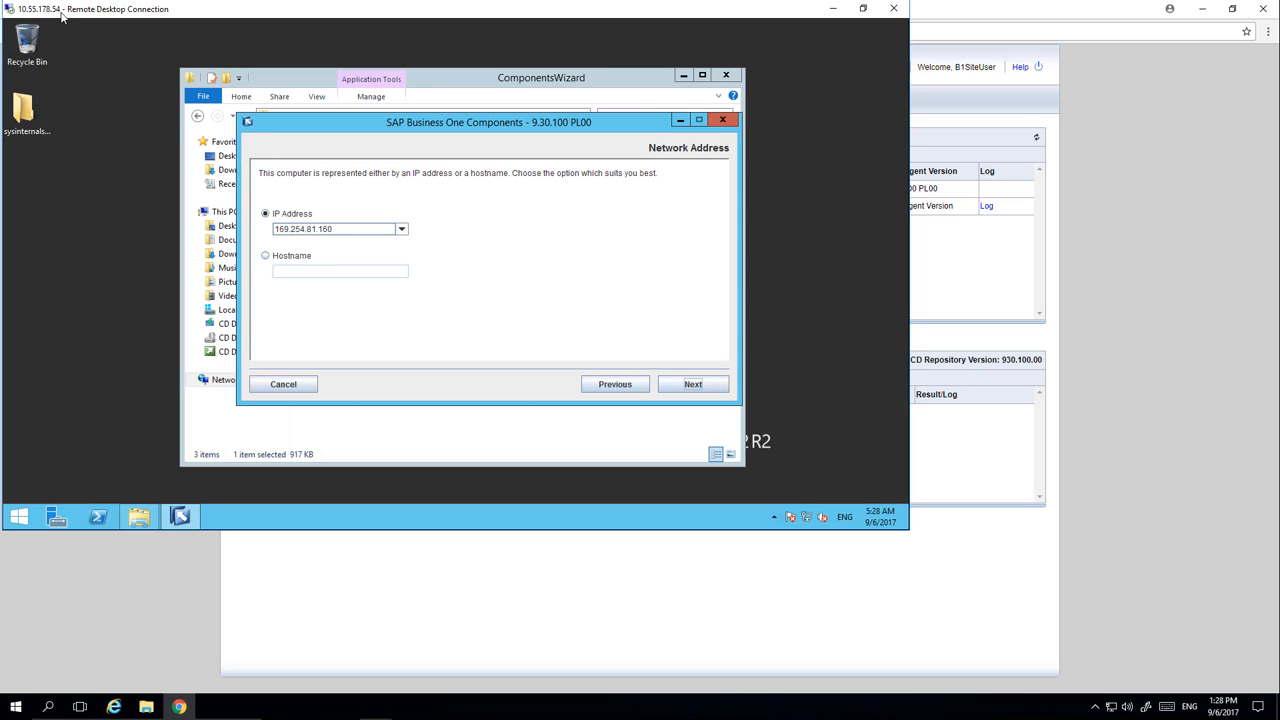
Set the computer's network address to the IP address 10.55.178.54
click(401, 230)
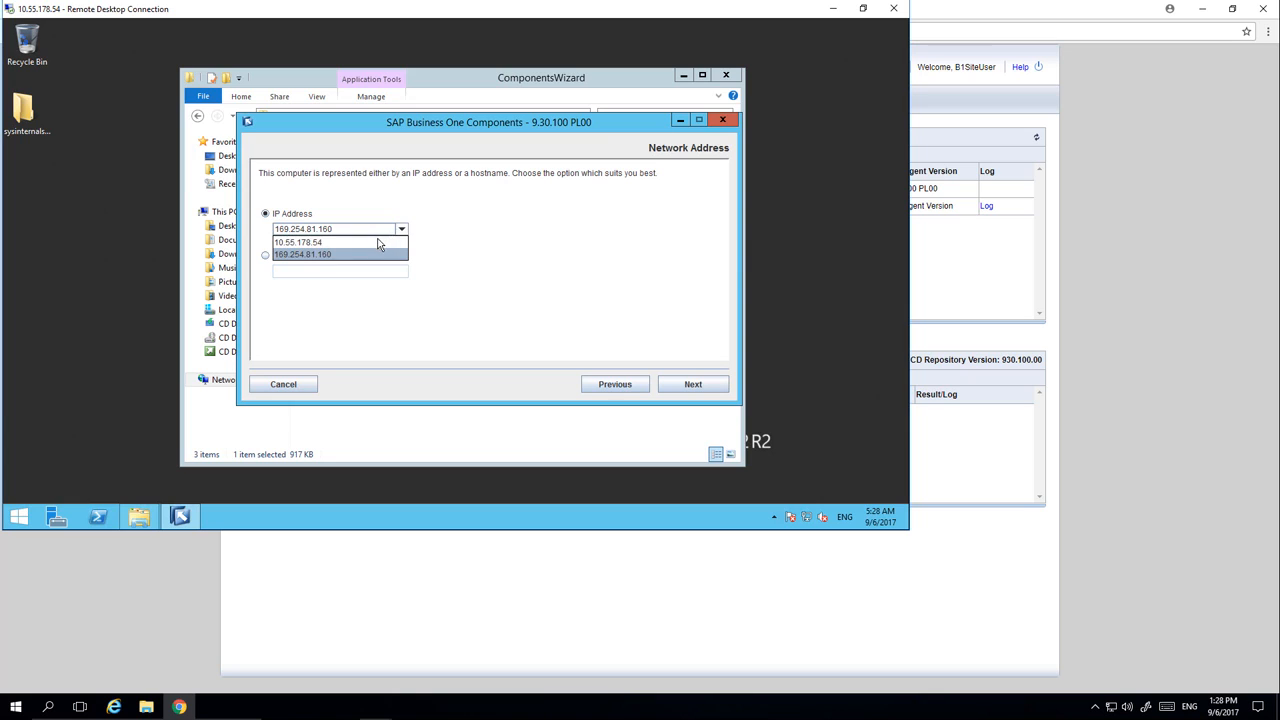
click(379, 243)
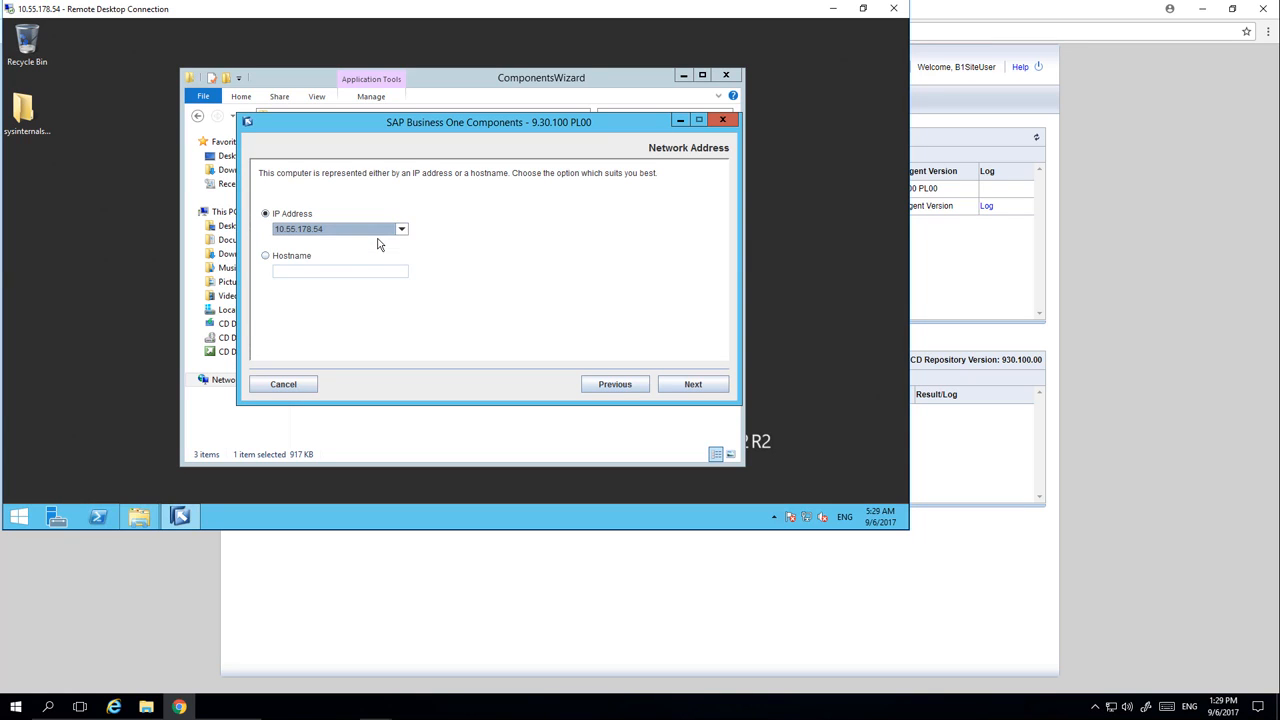
click(695, 388)
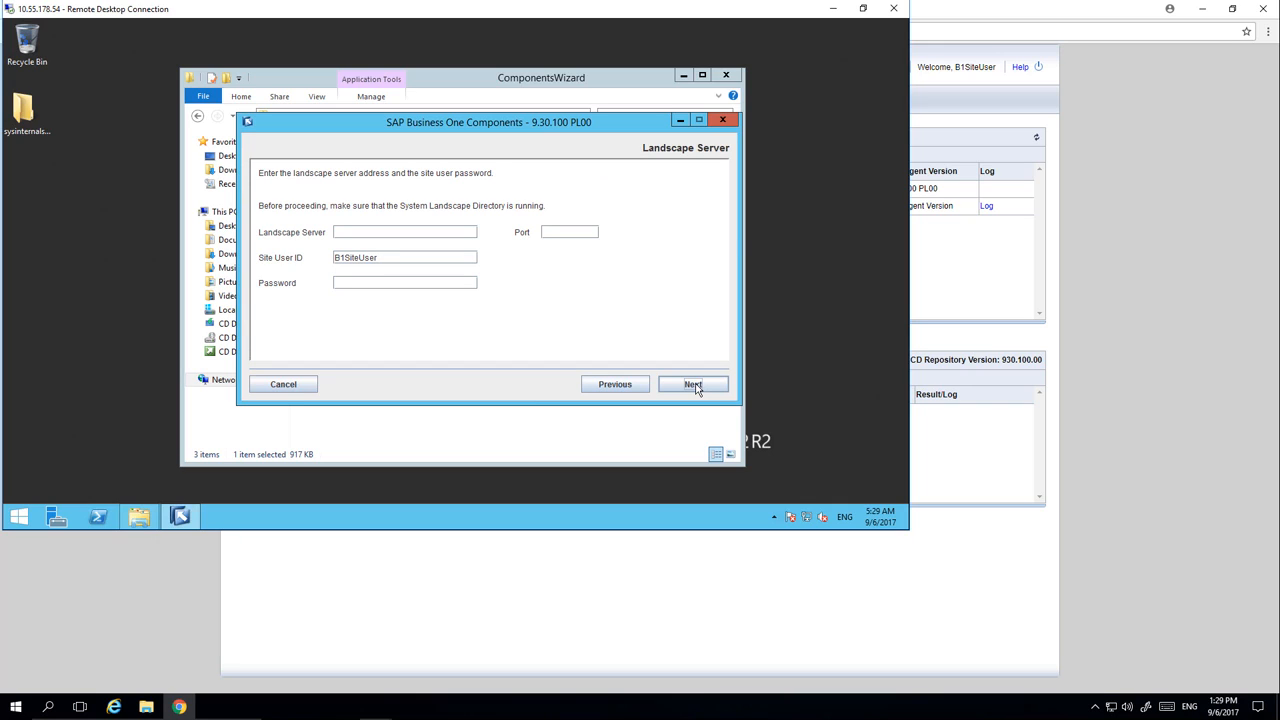
Connect to landscape server dewdfth12415 on port 40000 as B1SiteUser, entering the site user password
click(373, 232)
text(dewdfth12415)
click(558, 231)
text(40000)
click(374, 281)
text(********)
click(694, 385)
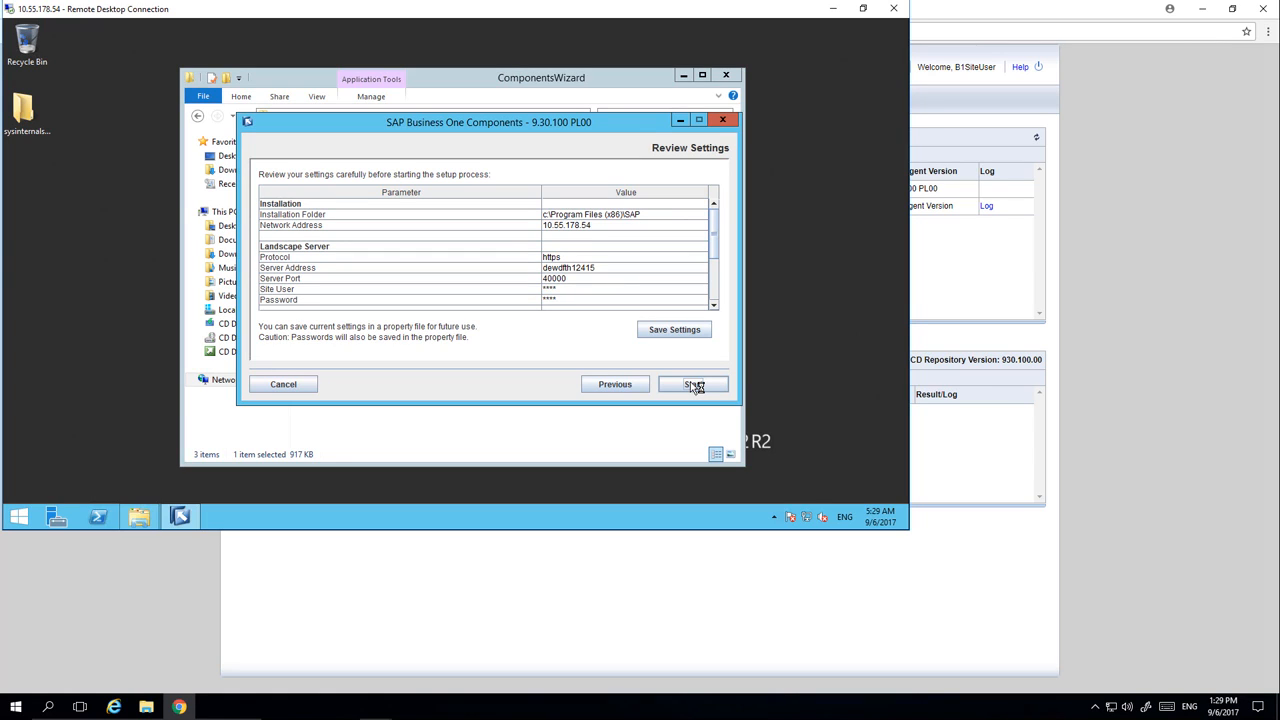
Start the SLD Agent setup with the reviewed settings and finish the wizard when it completes
click(690, 382)
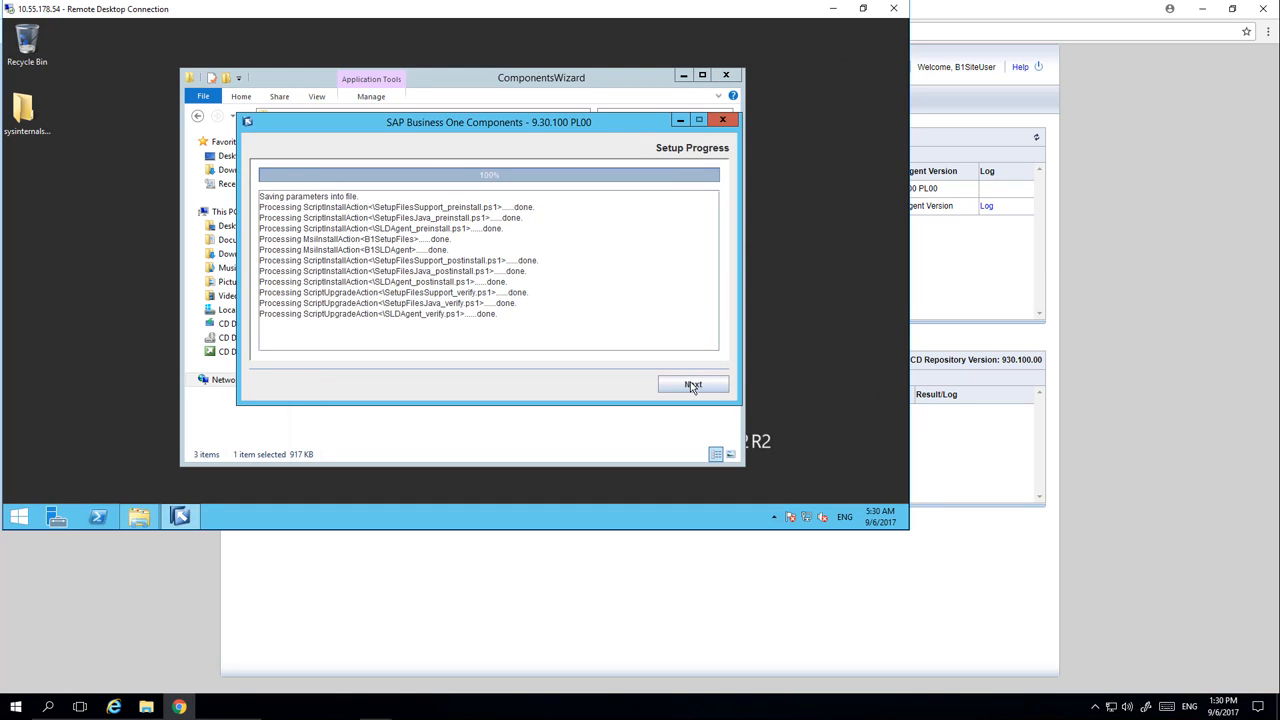
click(690, 385)
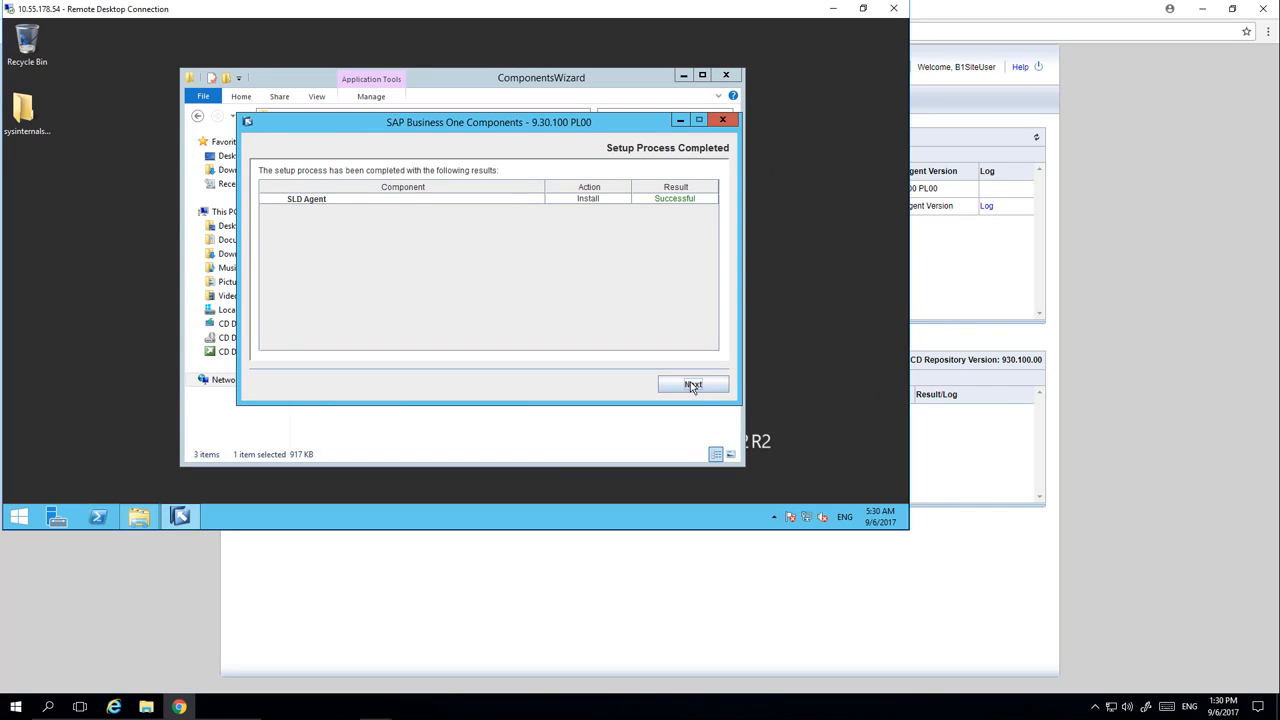
click(690, 385)
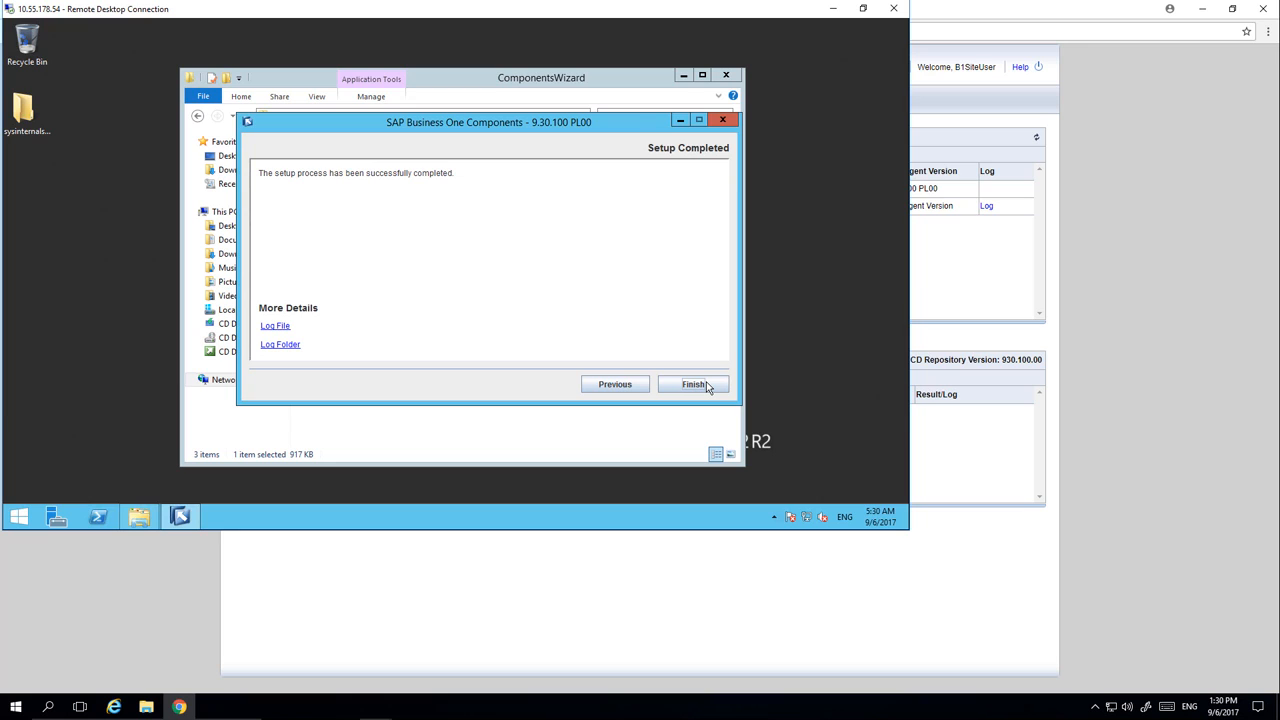
click(700, 385)
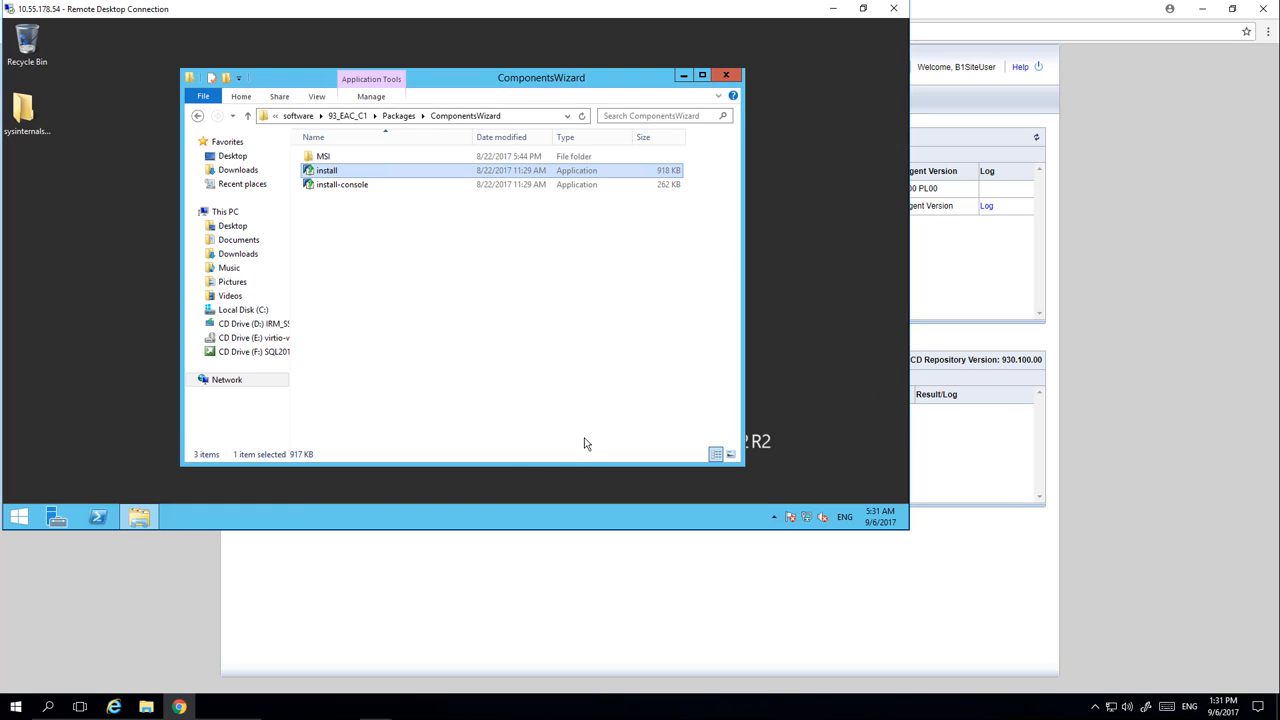
Restart the remote Windows server with the reason Other (Unplanned)
right_click(18, 522)
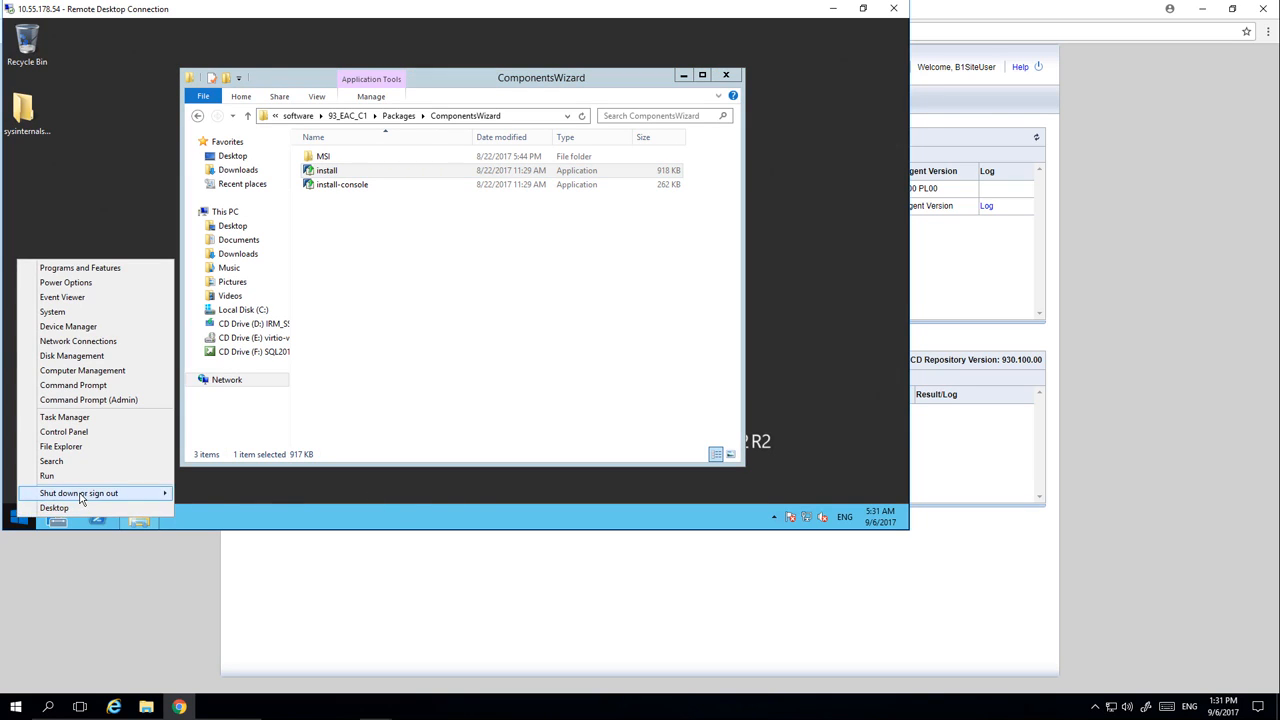
mouse_move(82, 500)
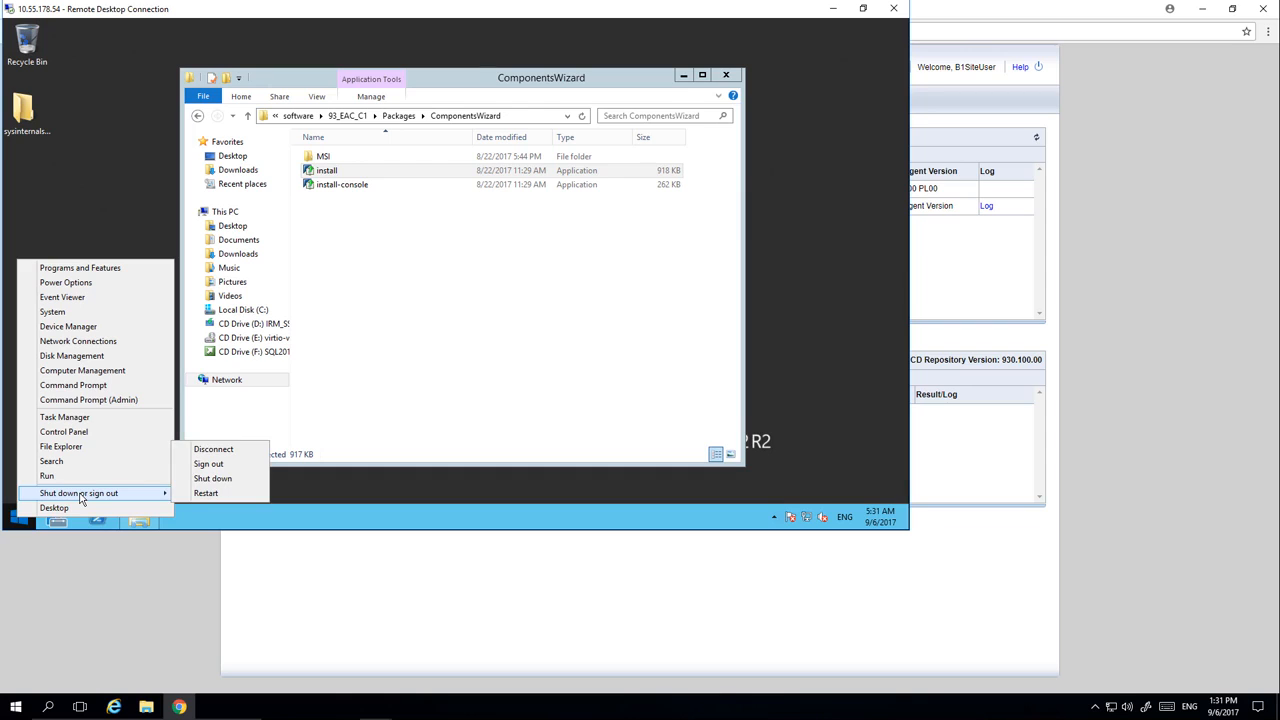
click(205, 493)
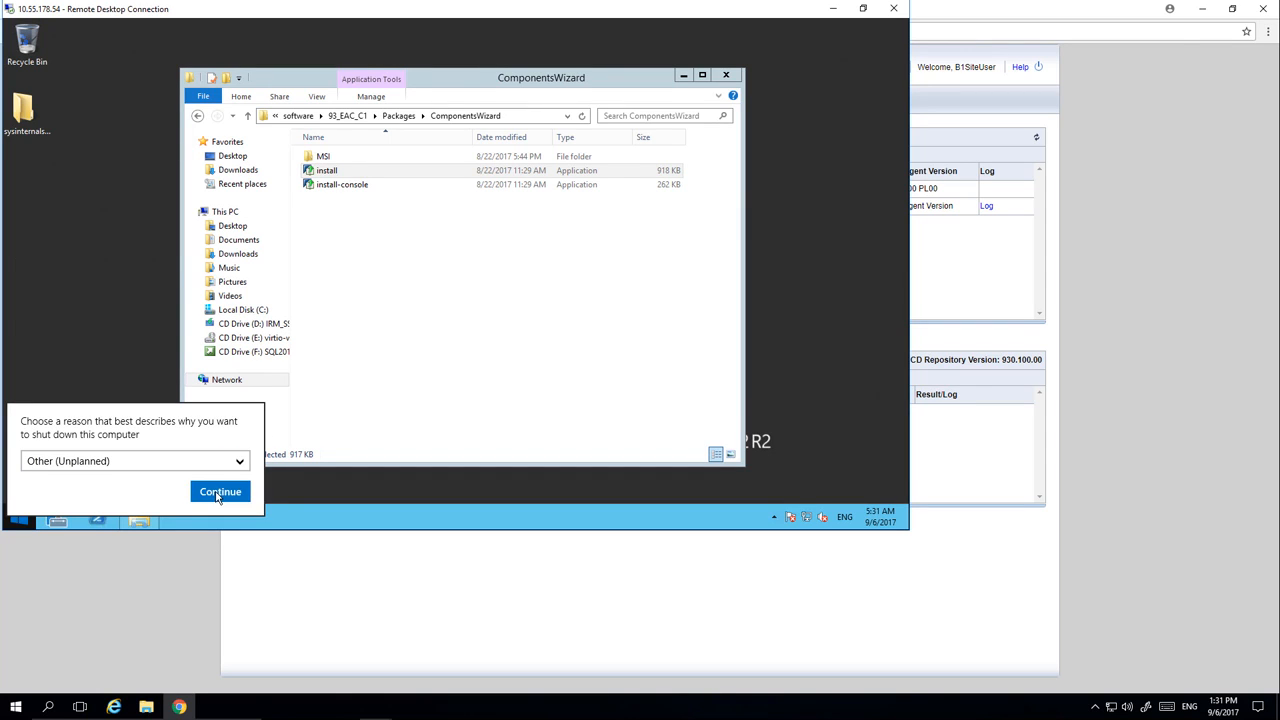
click(218, 493)
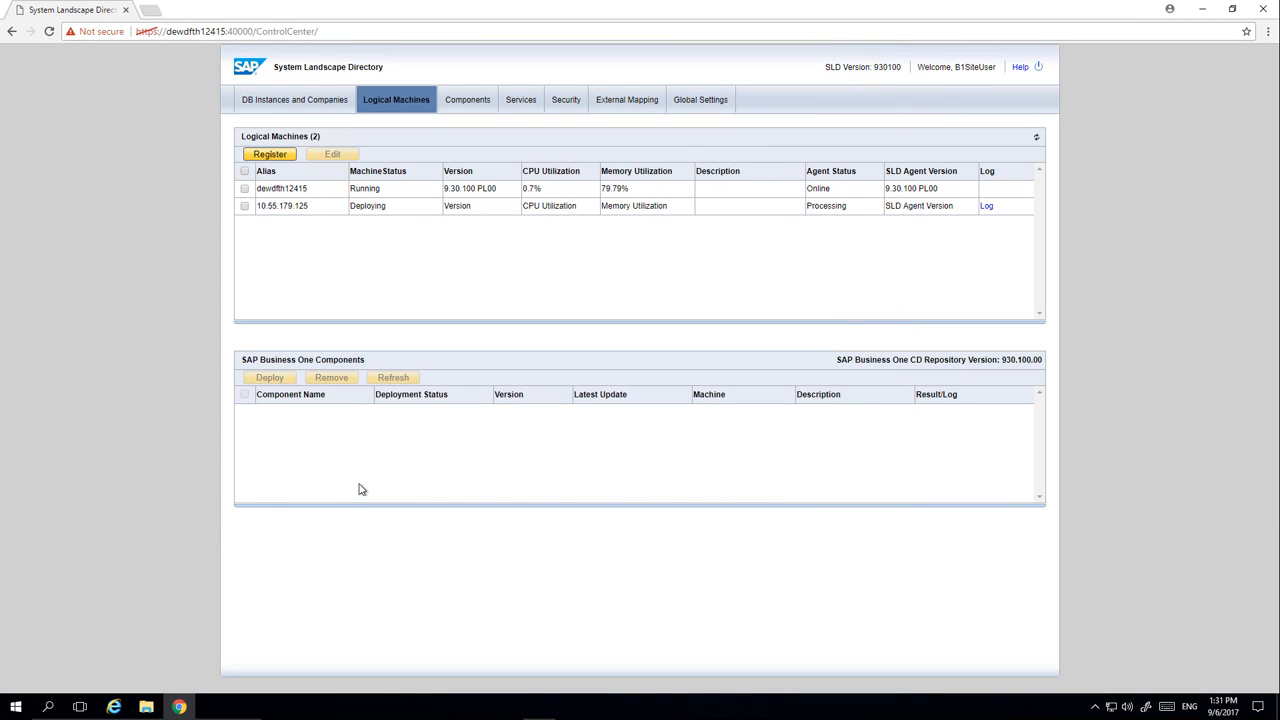
Refresh the logical machines list and view the components of dewdfth12415 and 10.55.179.125
click(1037, 139)
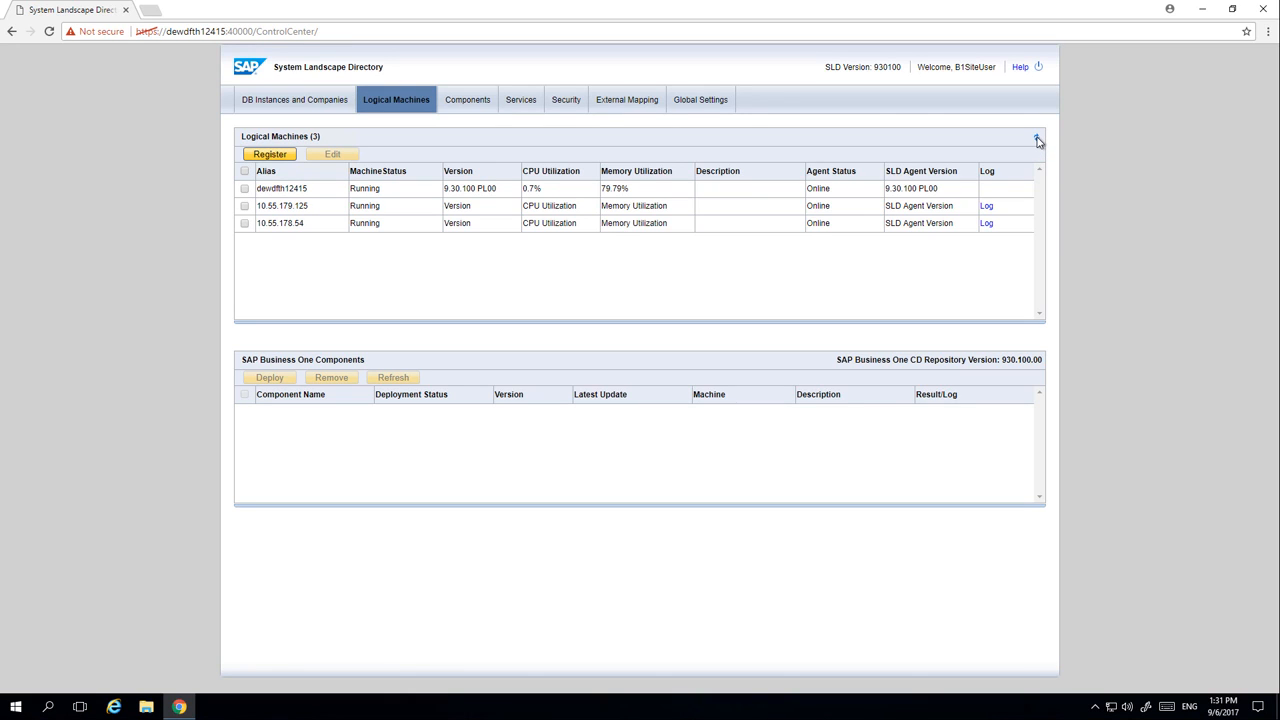
click(416, 194)
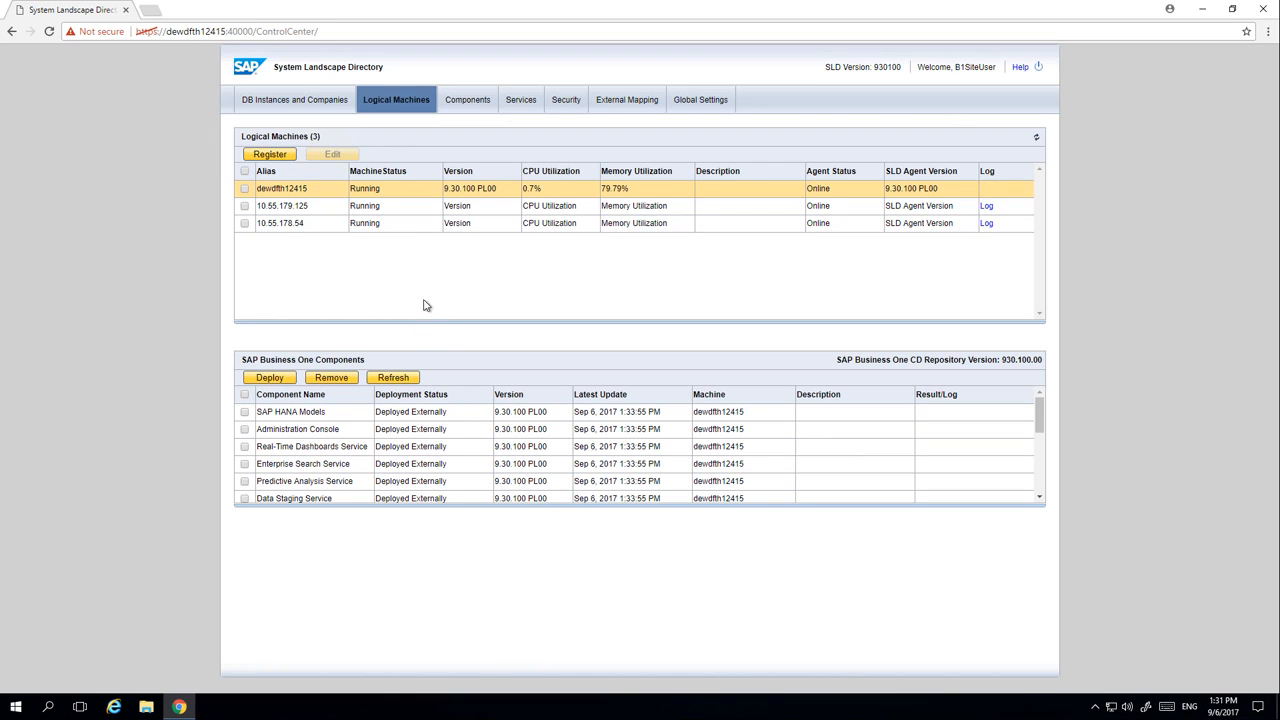
click(405, 212)
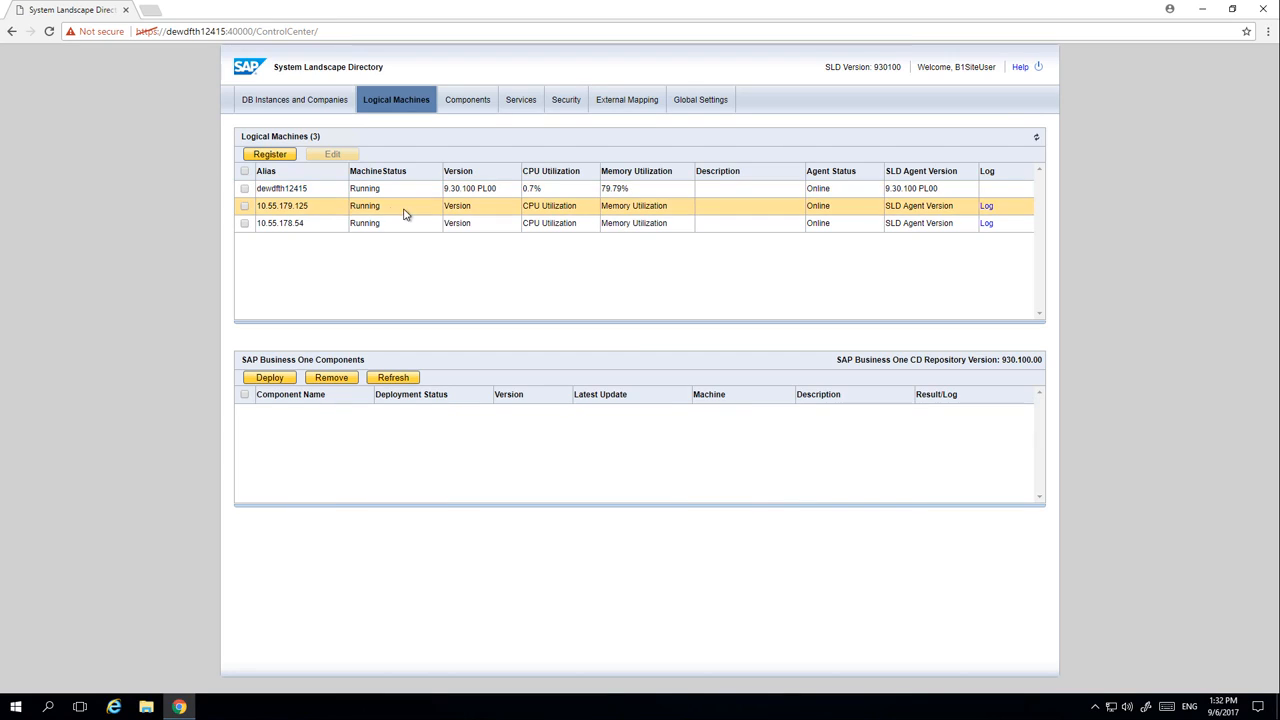
Start a component deployment on 10.55.179.125 and 10.55.178.54 and select SAP Business One Client for both machines
click(244, 207)
click(245, 223)
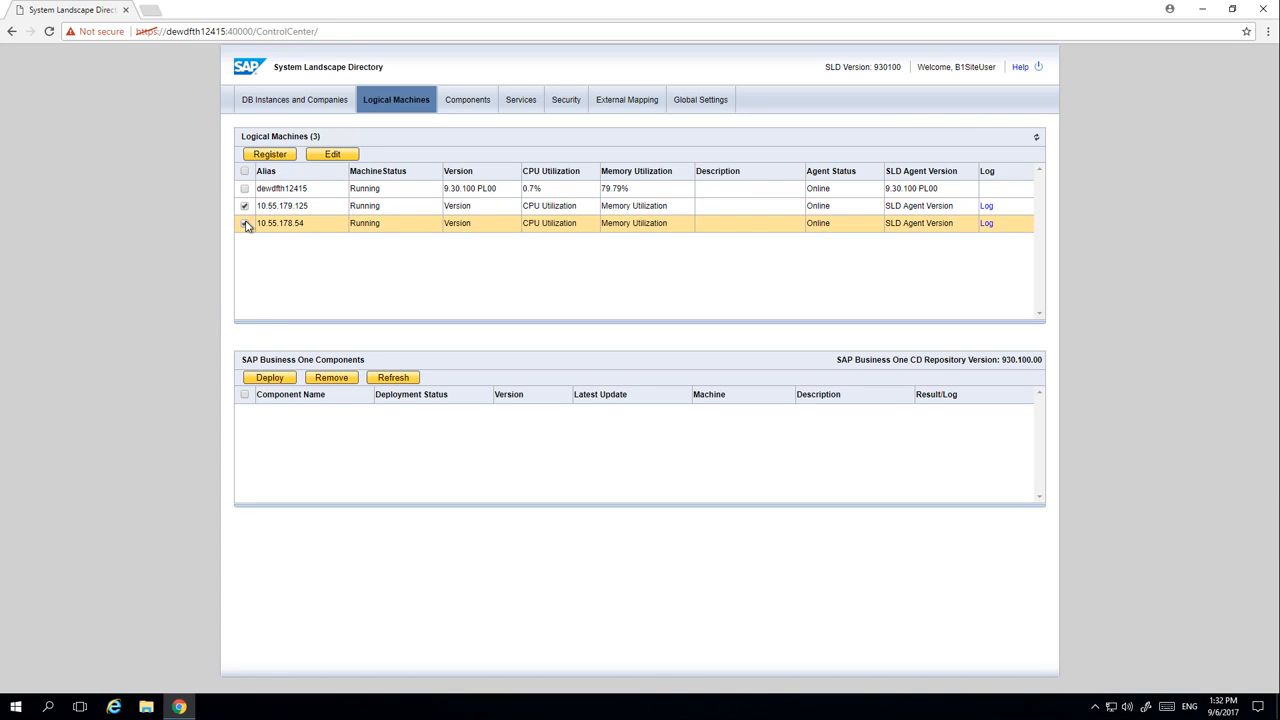
click(268, 388)
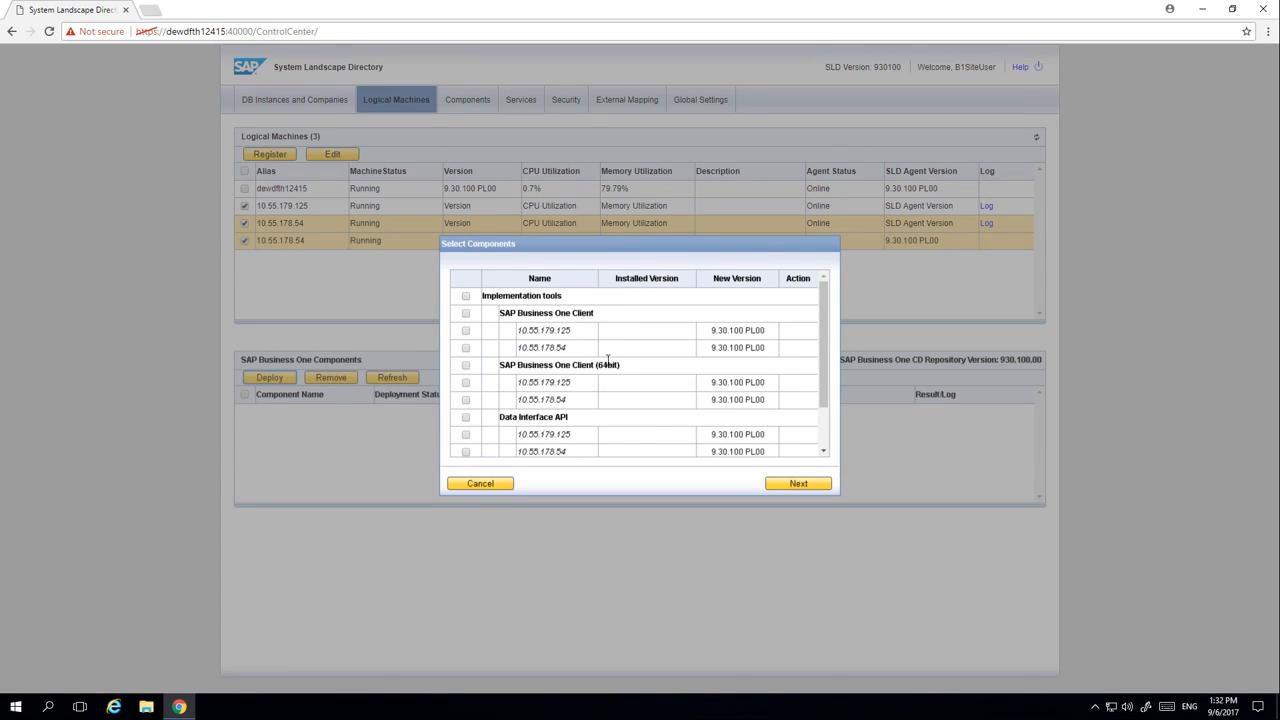
click(465, 331)
click(465, 347)
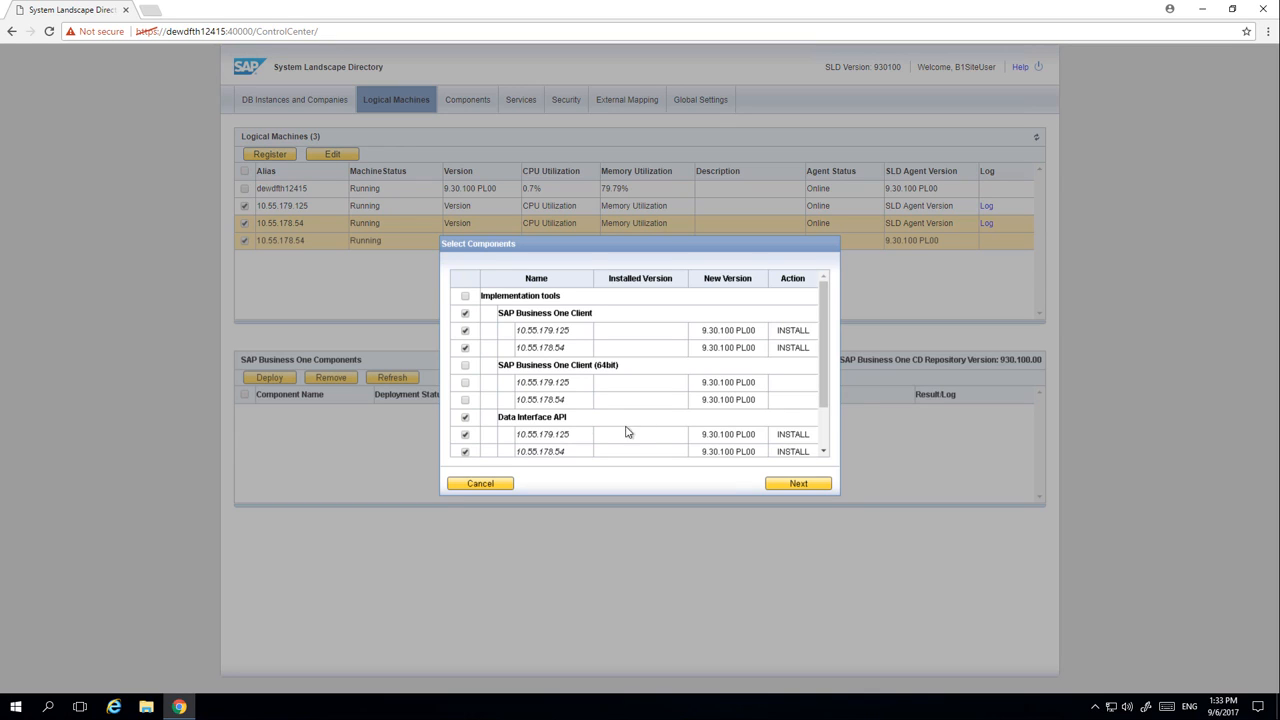
Start deploying SAP Business One Client and Data Interface API to both machines, close the wizard, and view the component status of 10.55.179.125
click(782, 487)
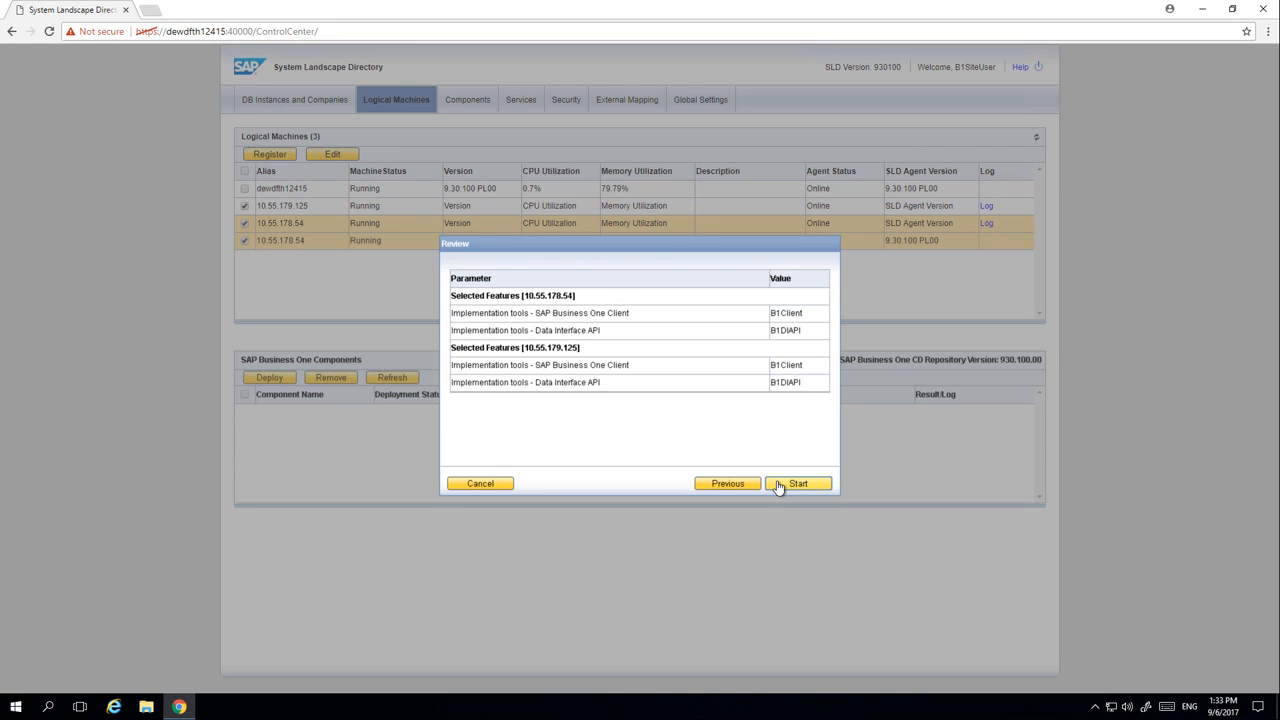
click(778, 486)
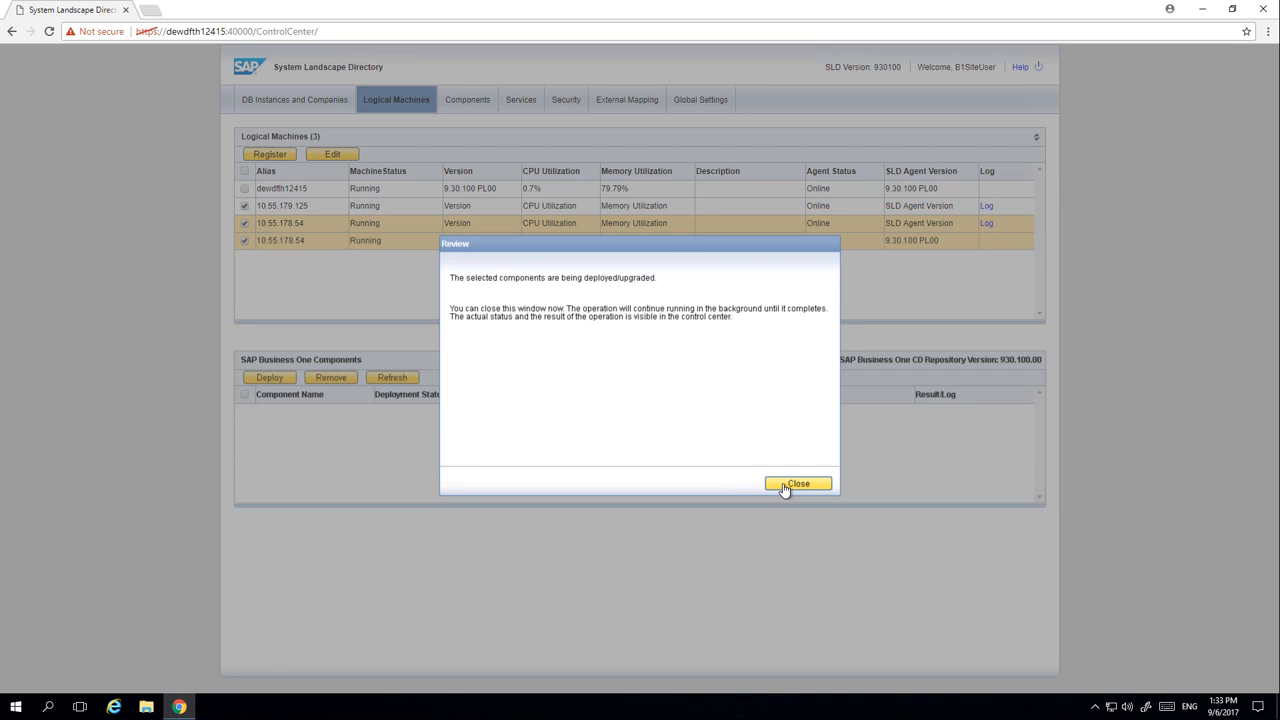
click(797, 484)
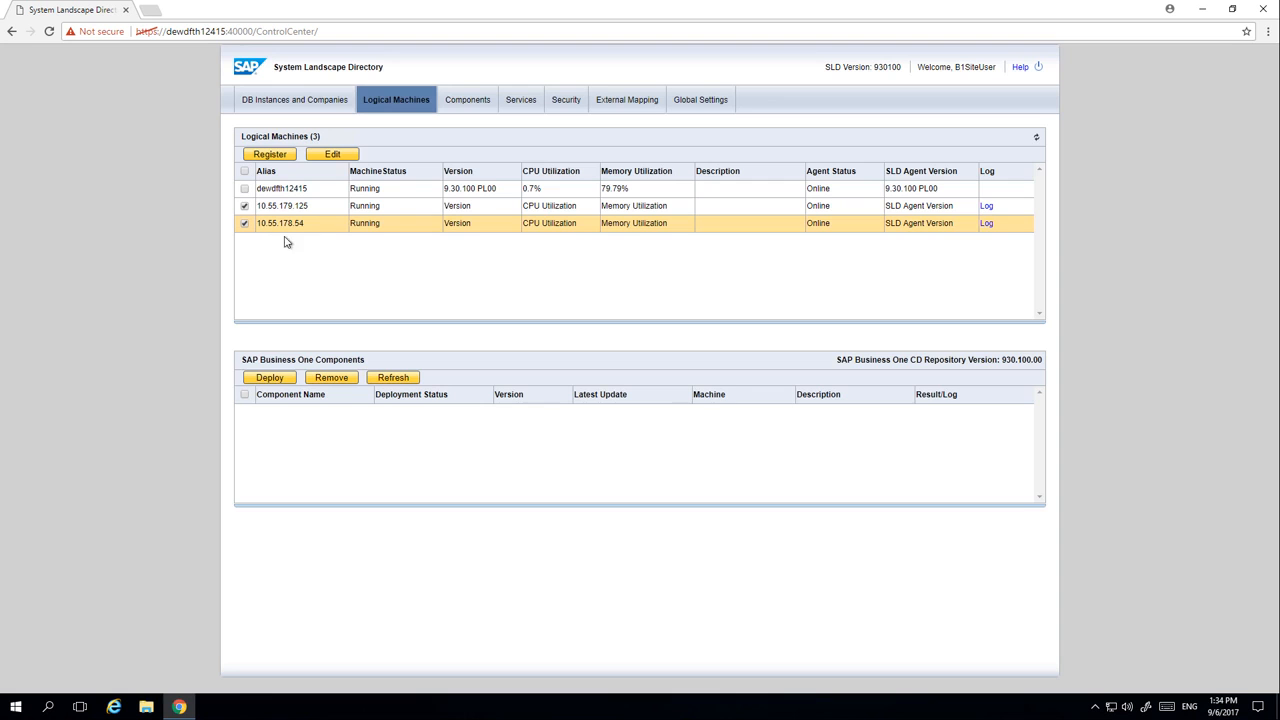
click(709, 209)
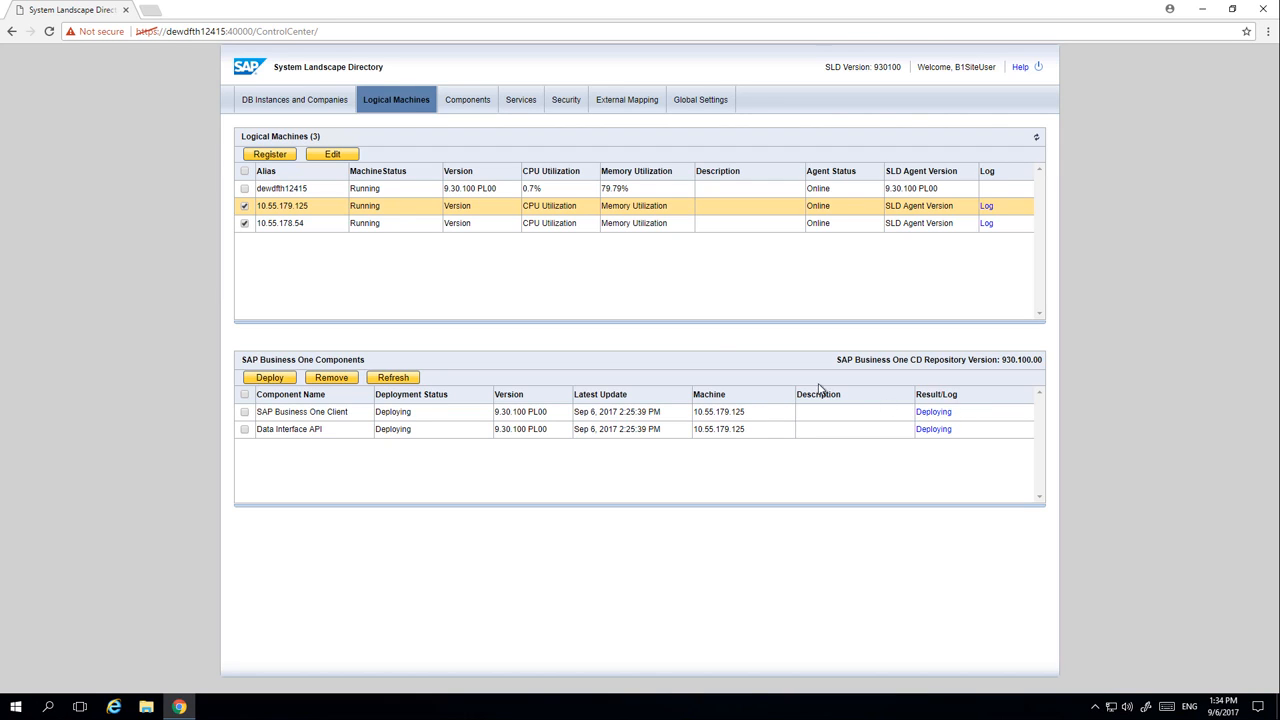
Deploy the France demo database to the SAP HANA instance dewdfth12415:30015 and close the wizard
click(299, 100)
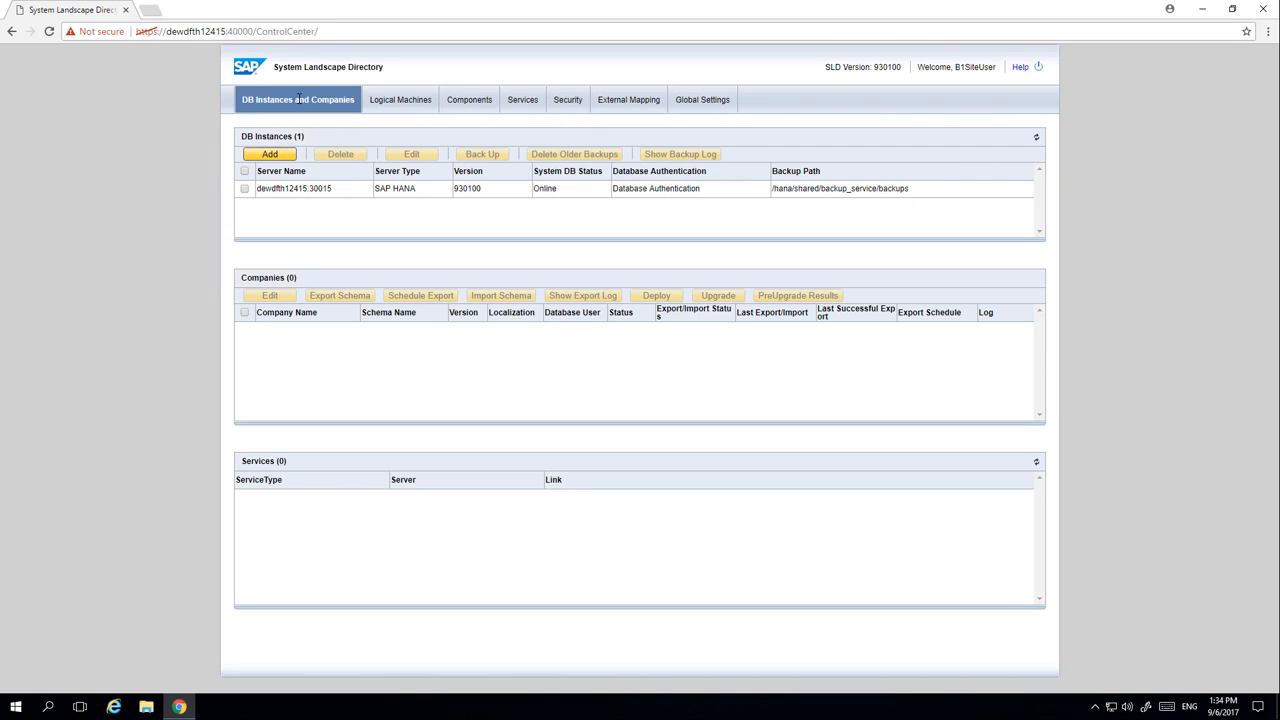
click(245, 189)
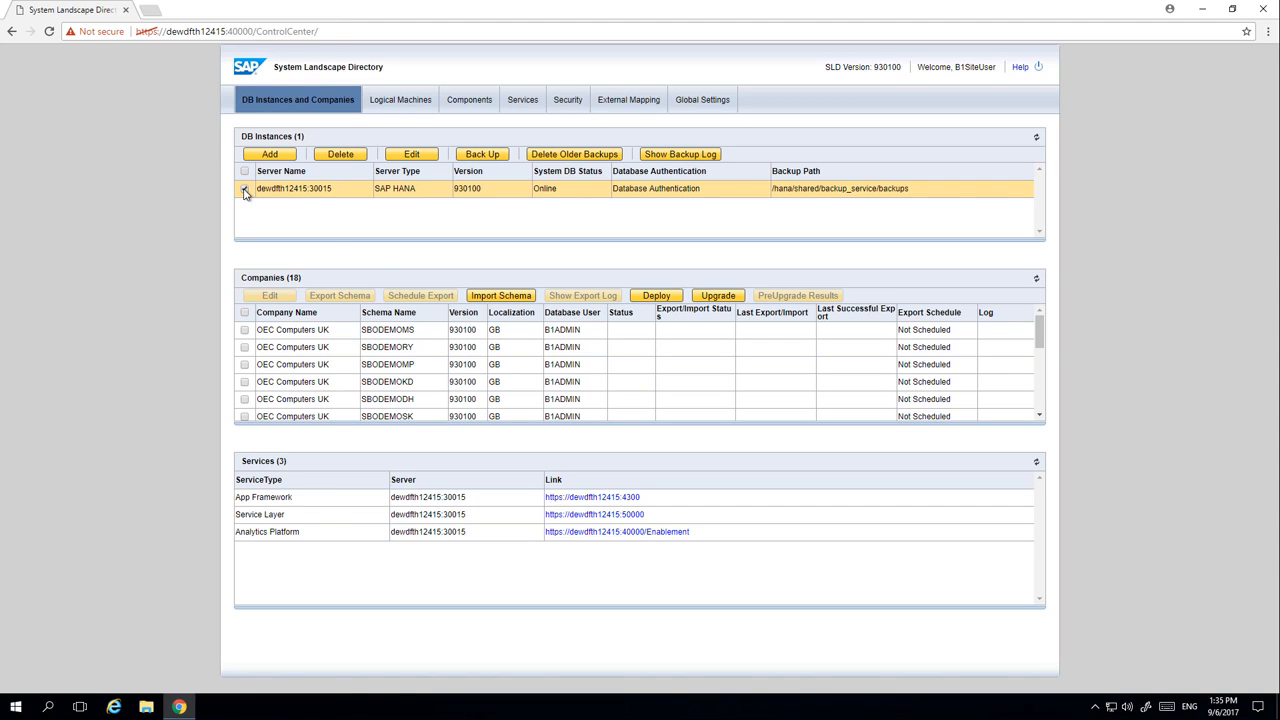
click(657, 297)
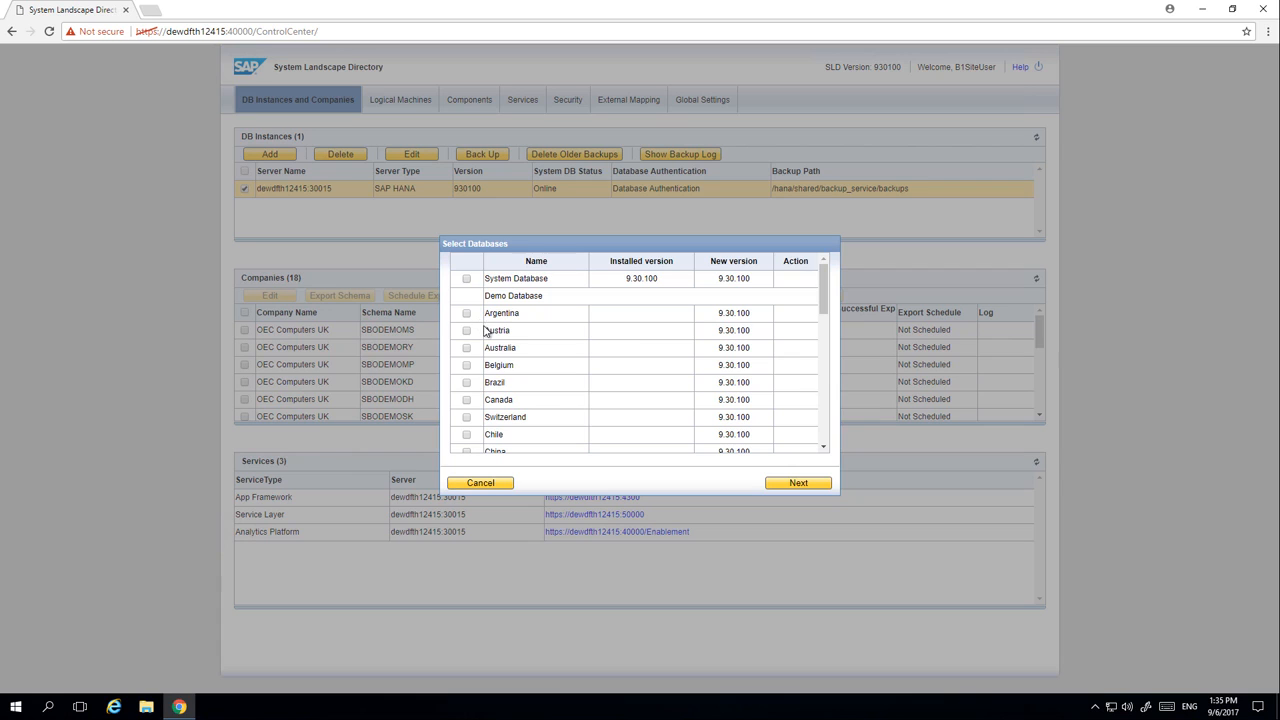
scroll(823, 343, down, 5)
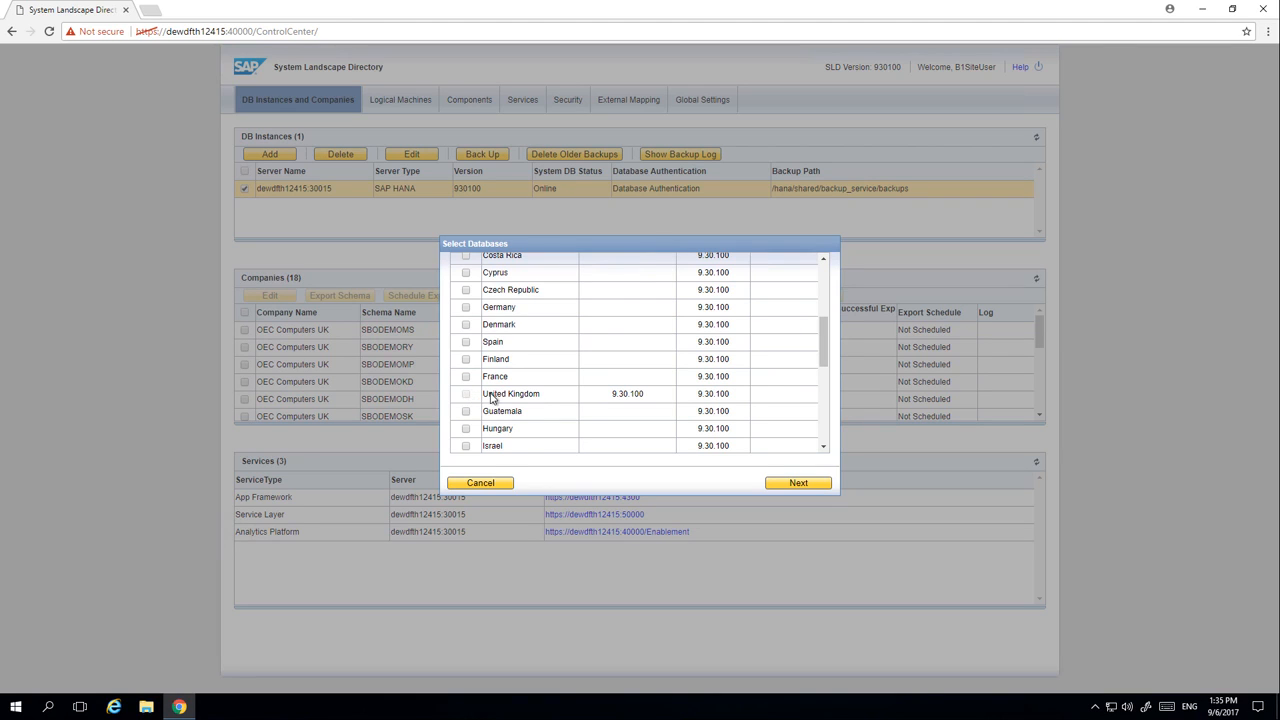
click(466, 378)
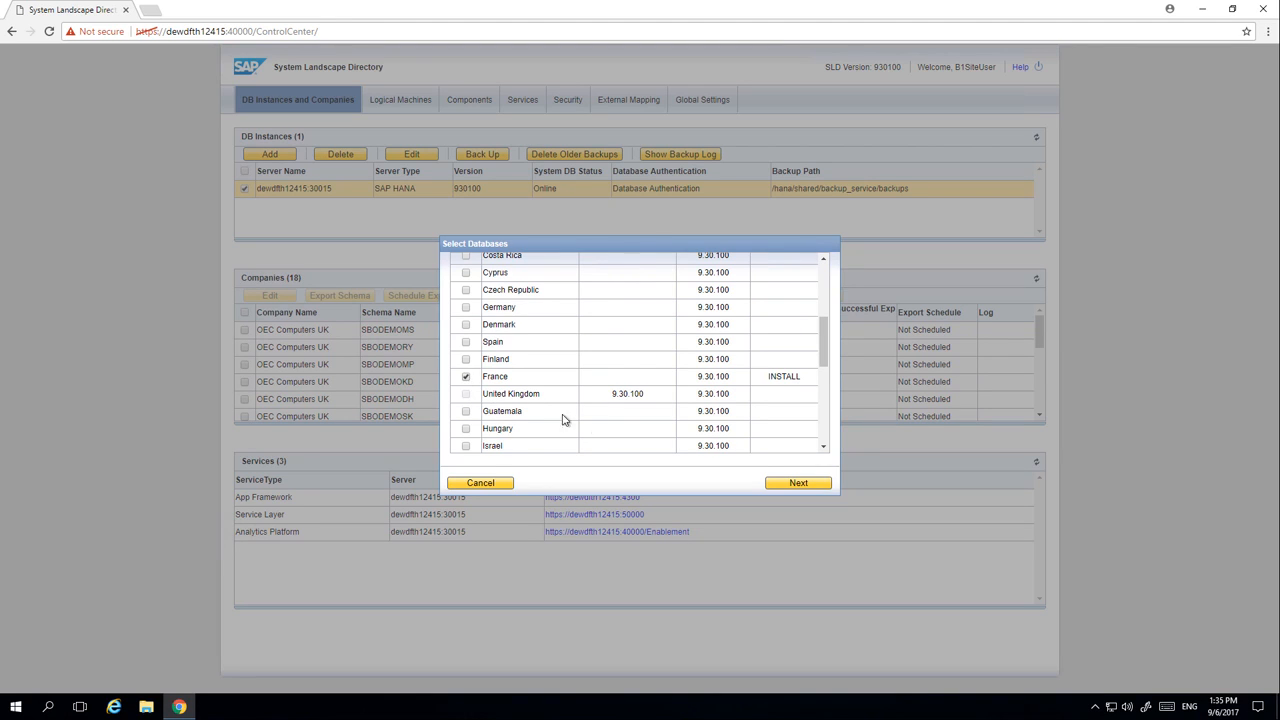
click(798, 483)
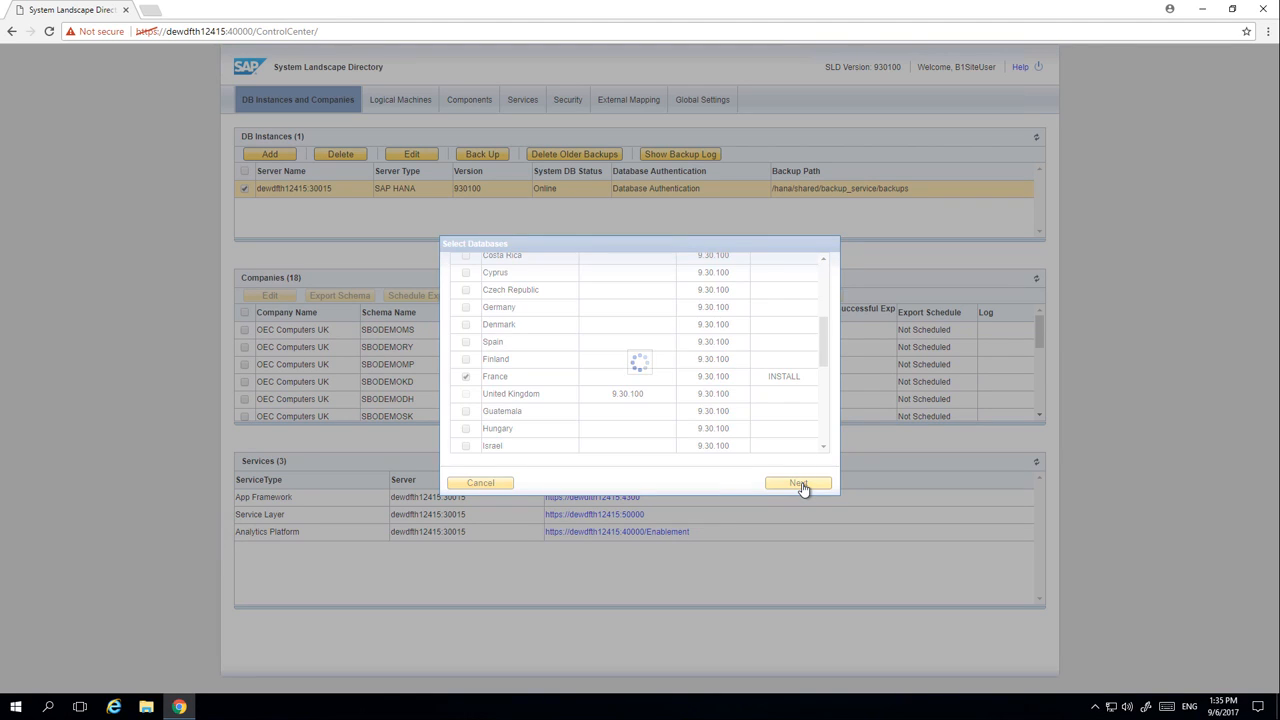
click(798, 483)
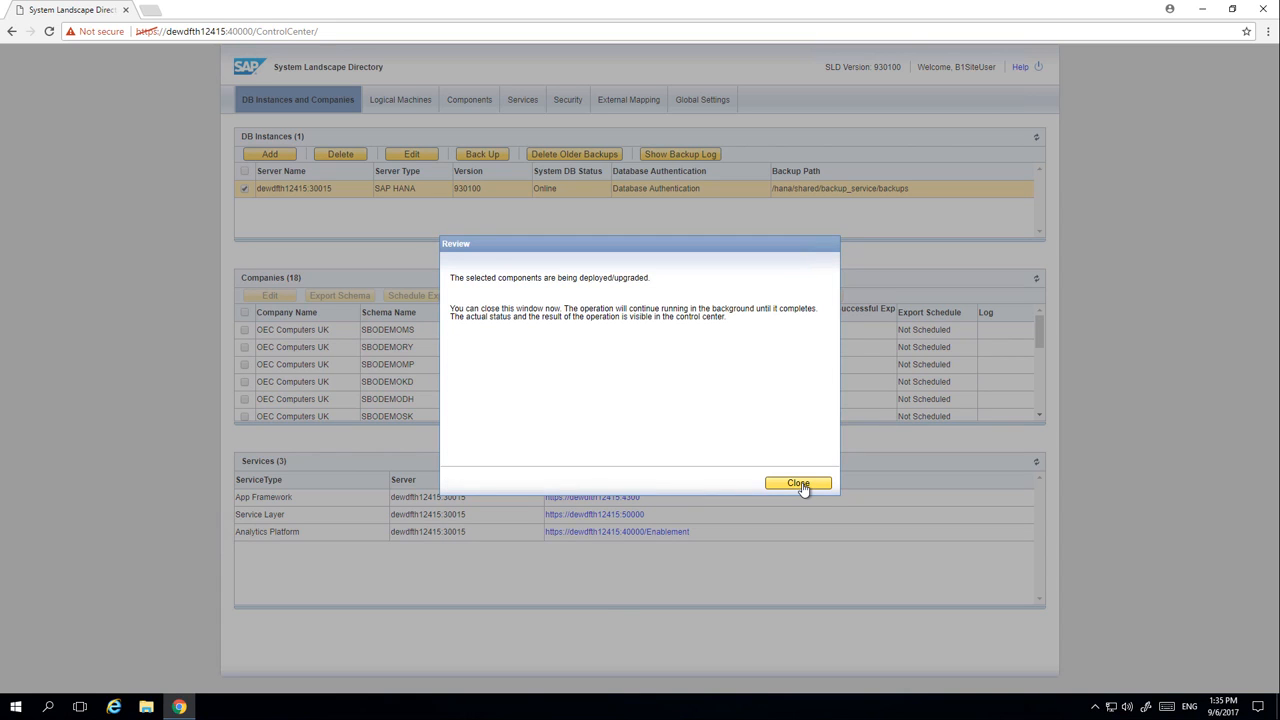
click(798, 483)
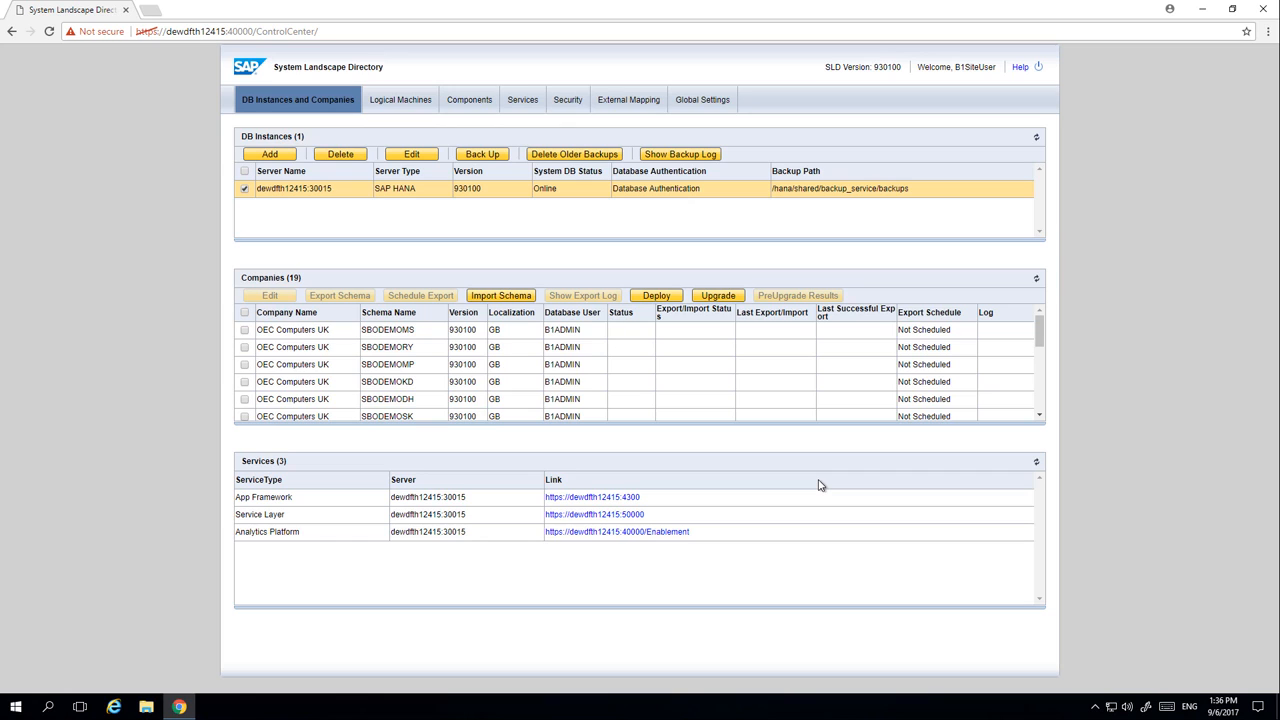
Start a company database upgrade on the instance with the Perform Setup type and proceed to the database selection
click(720, 297)
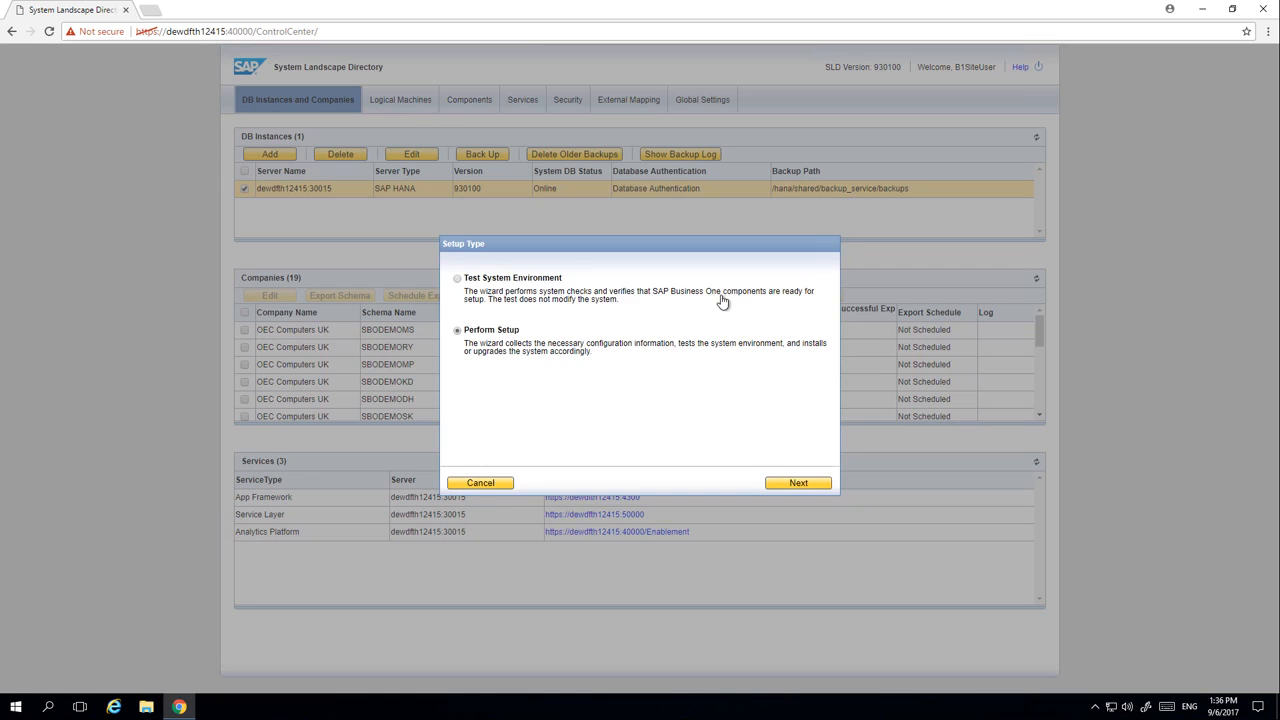
click(803, 482)
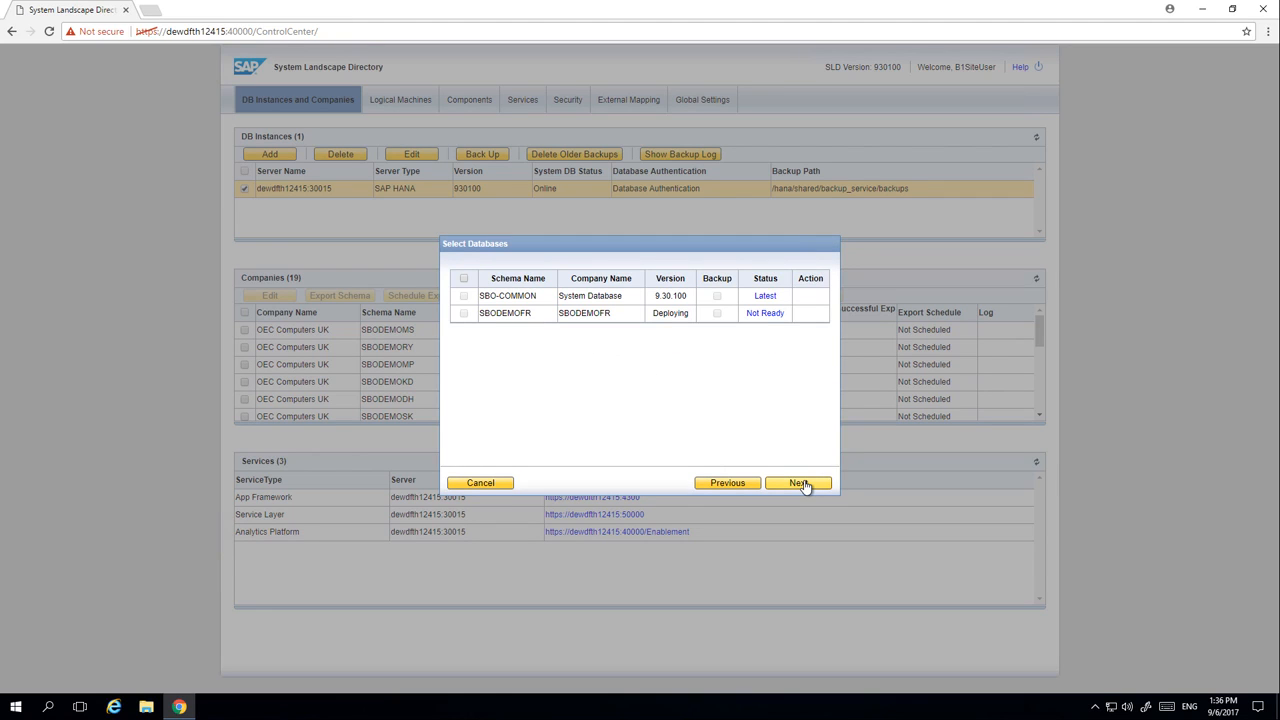